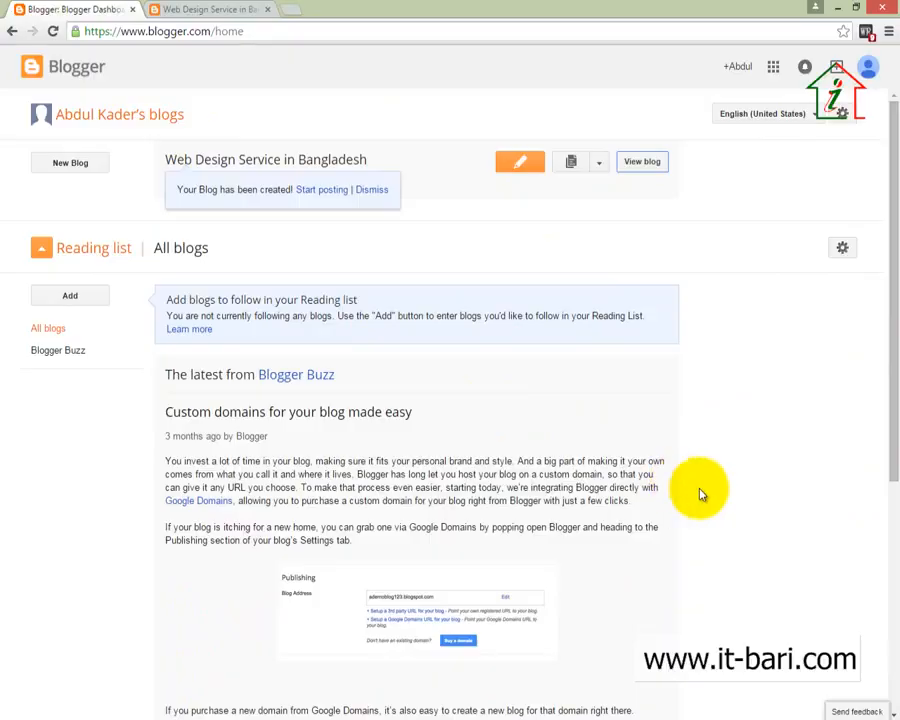
# Step: Dismiss the blog-created notice, open the post list of the Web Design Service in Bangladesh blog and create a new post
pyautogui.click(375, 190)
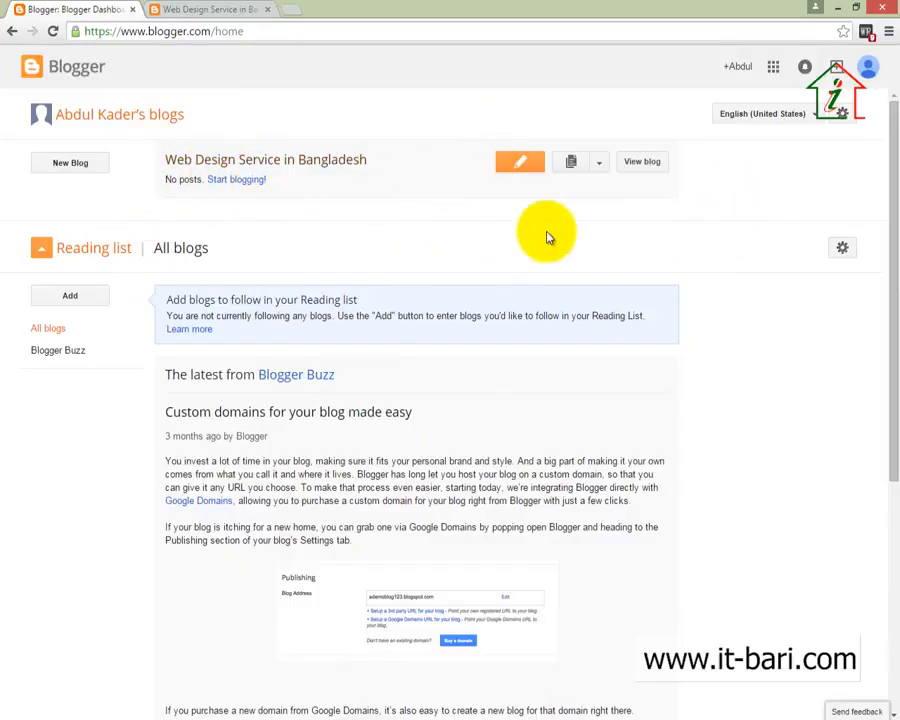
pyautogui.click(600, 166)
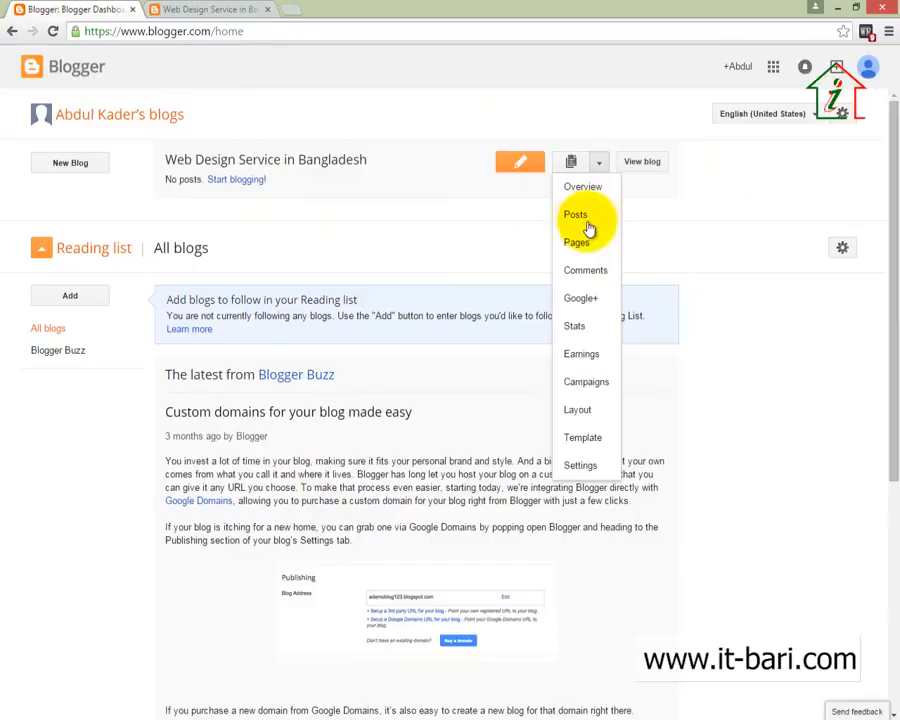
pyautogui.click(578, 216)
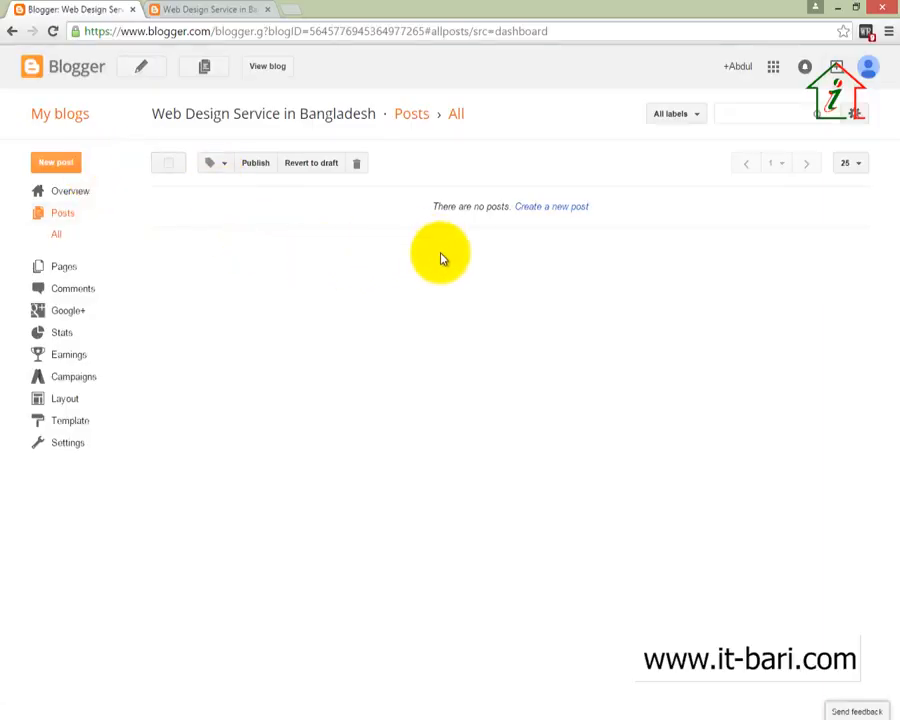
pyautogui.moveTo(407, 193); pyautogui.dragTo(622, 234)
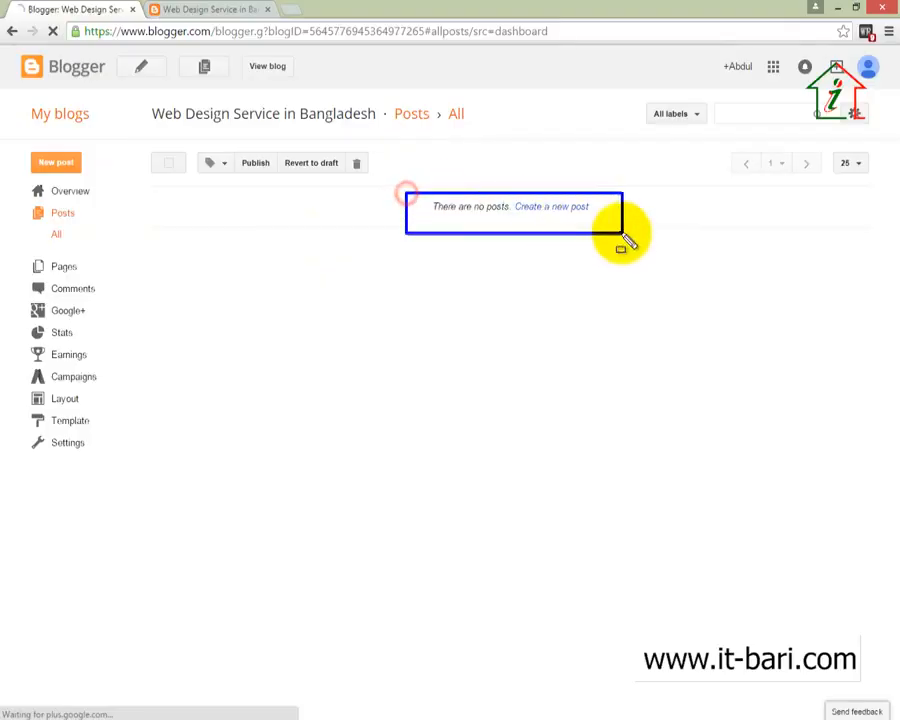
pyautogui.click(549, 214)
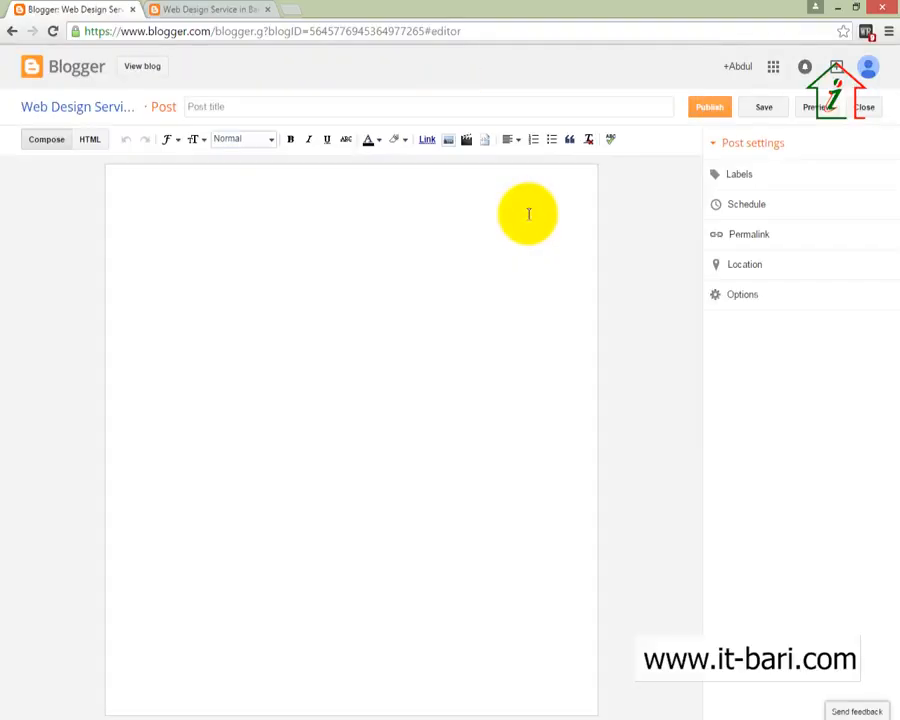
pyautogui.click(460, 293)
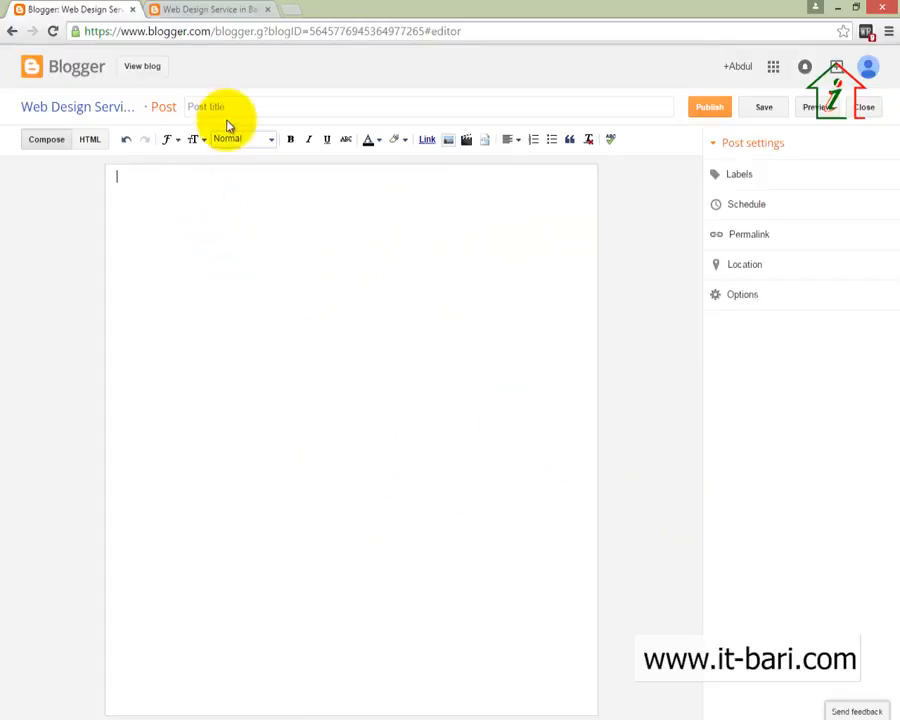
pyautogui.moveTo(177, 94); pyautogui.dragTo(695, 130)
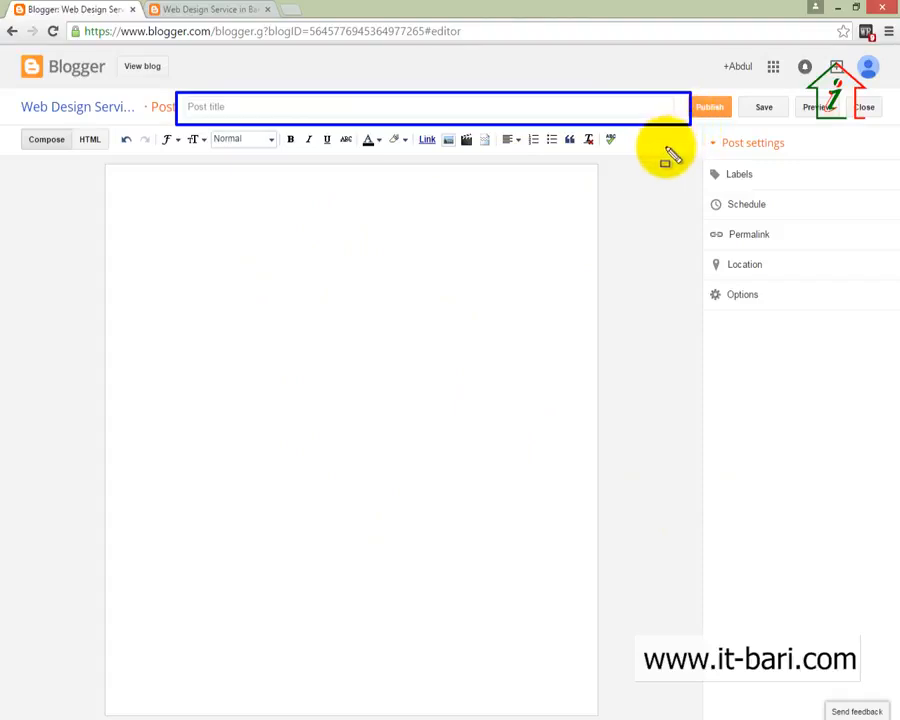
pyautogui.press('Escape')
pyautogui.moveTo(91, 152)
pyautogui.mouseDown()
pyautogui.moveTo(157, 332)
pyautogui.moveTo(667, 627)
pyautogui.moveTo(579, 693)
pyautogui.moveTo(624, 714)
pyautogui.mouseUp()
pyautogui.press('Escape')
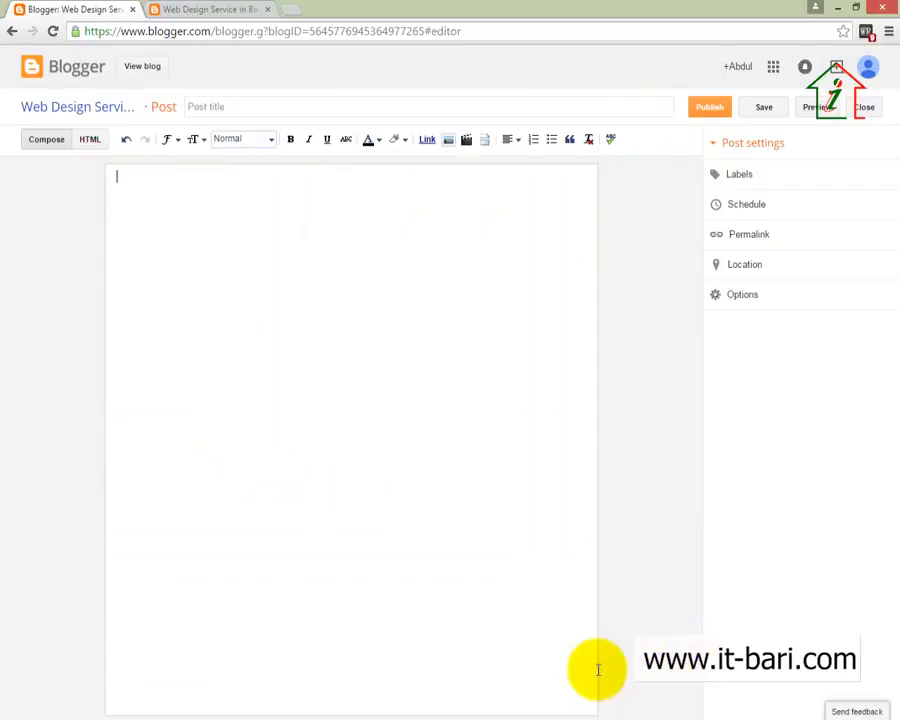
pyautogui.click(220, 112)
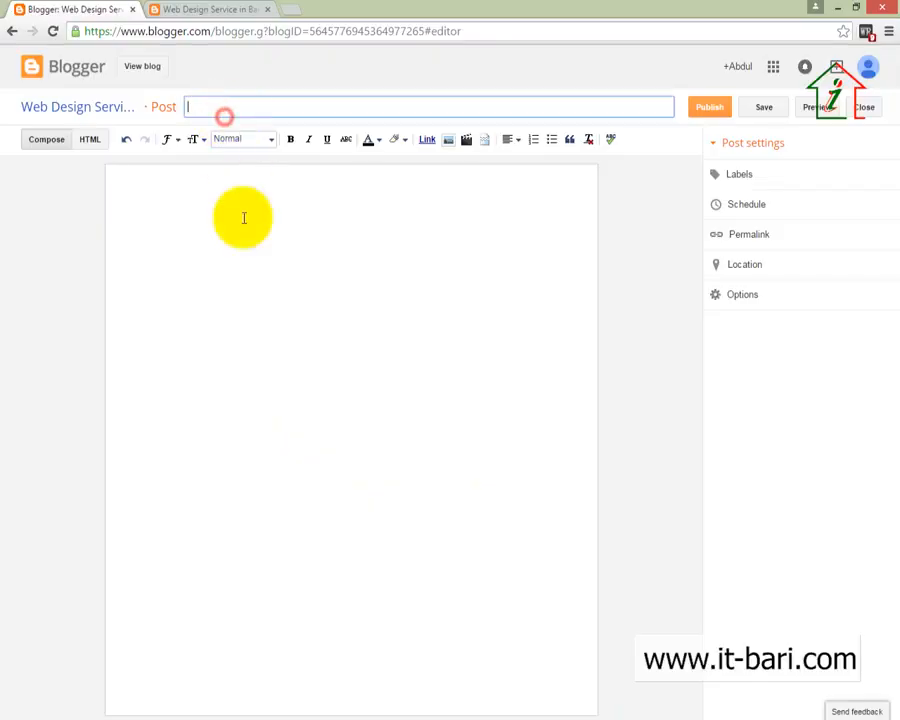
pyautogui.click(249, 261)
pyautogui.click(226, 106)
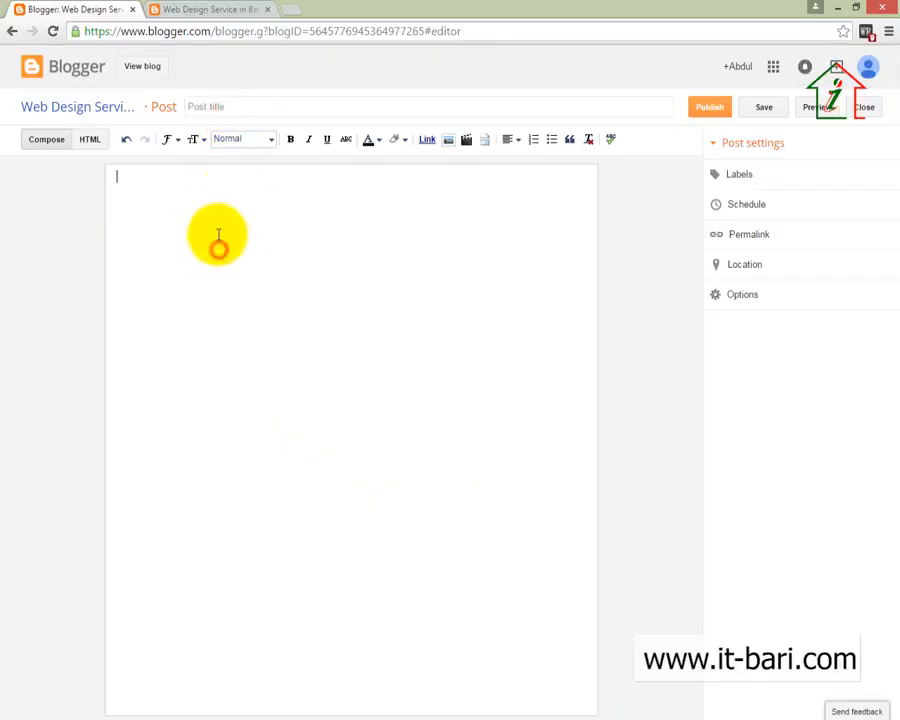
pyautogui.click(406, 312)
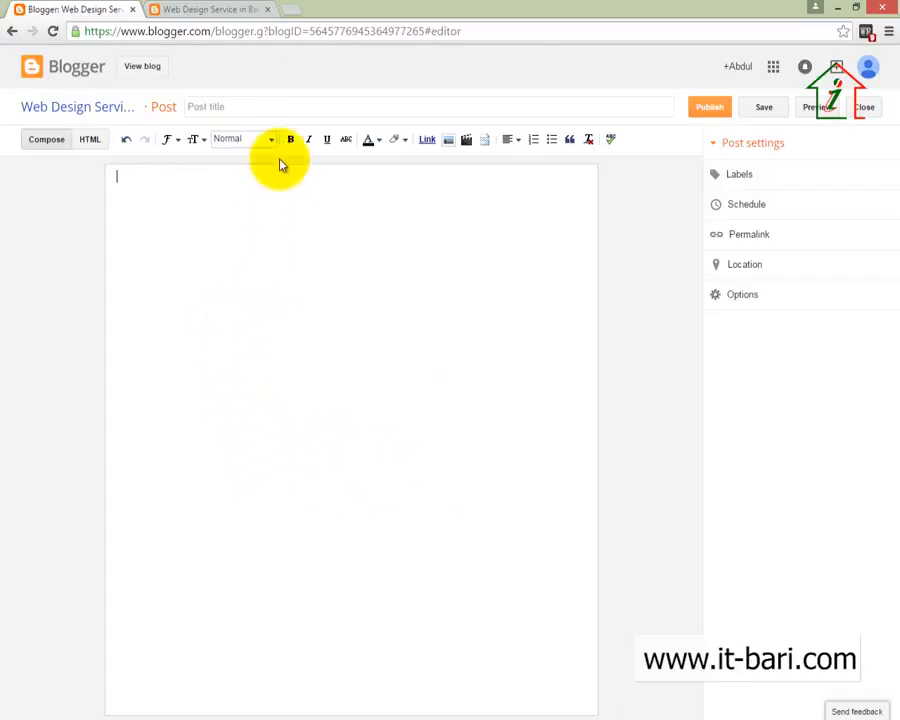
pyautogui.click(278, 110)
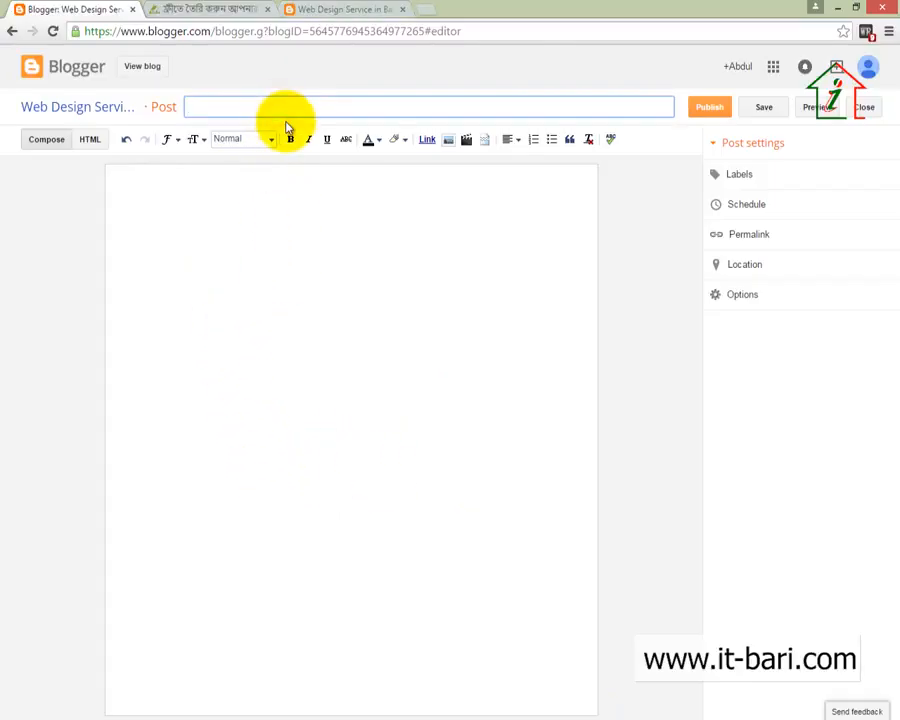
pyautogui.click(244, 267)
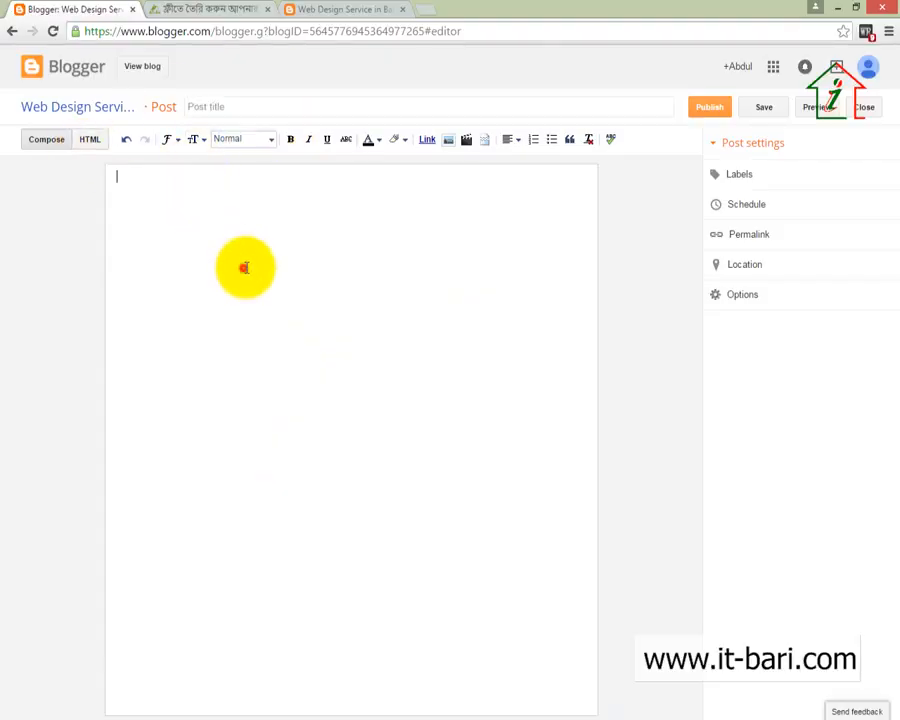
pyautogui.click(231, 109)
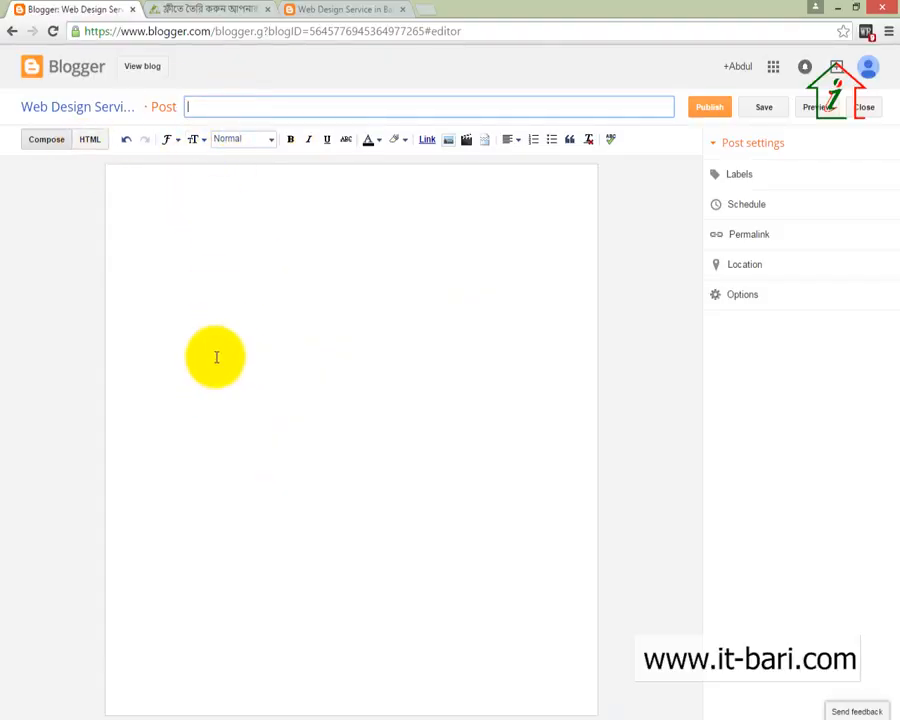
pyautogui.click(216, 357)
pyautogui.click(233, 108)
# Step: Copy the headline of the open it-bari.com tutorial article, leaving out the bracketed part number
pyautogui.click(175, 12)
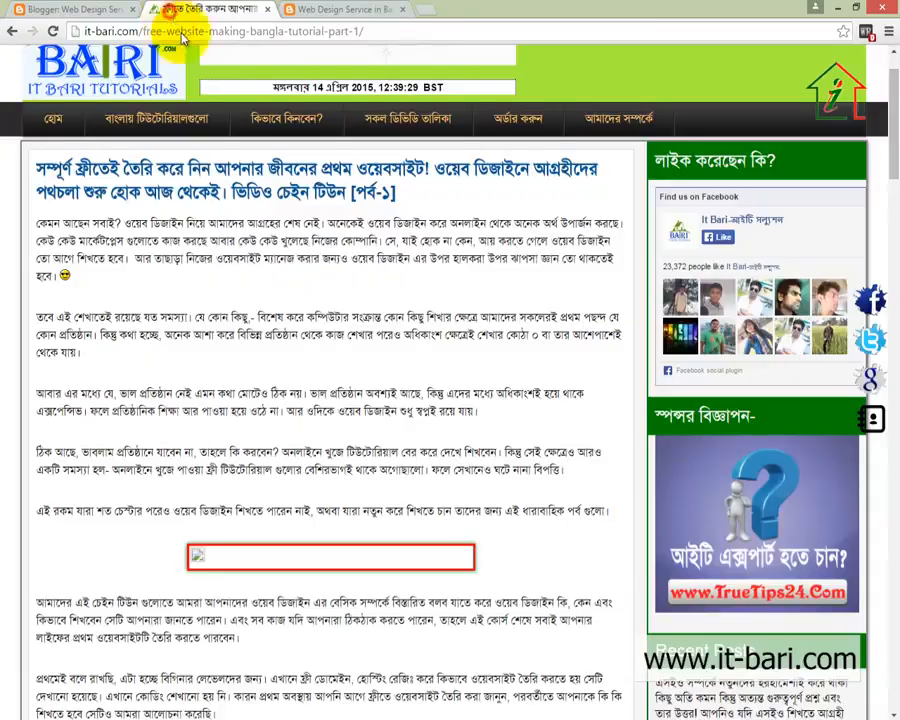
pyautogui.scroll(-10, 355, 400)
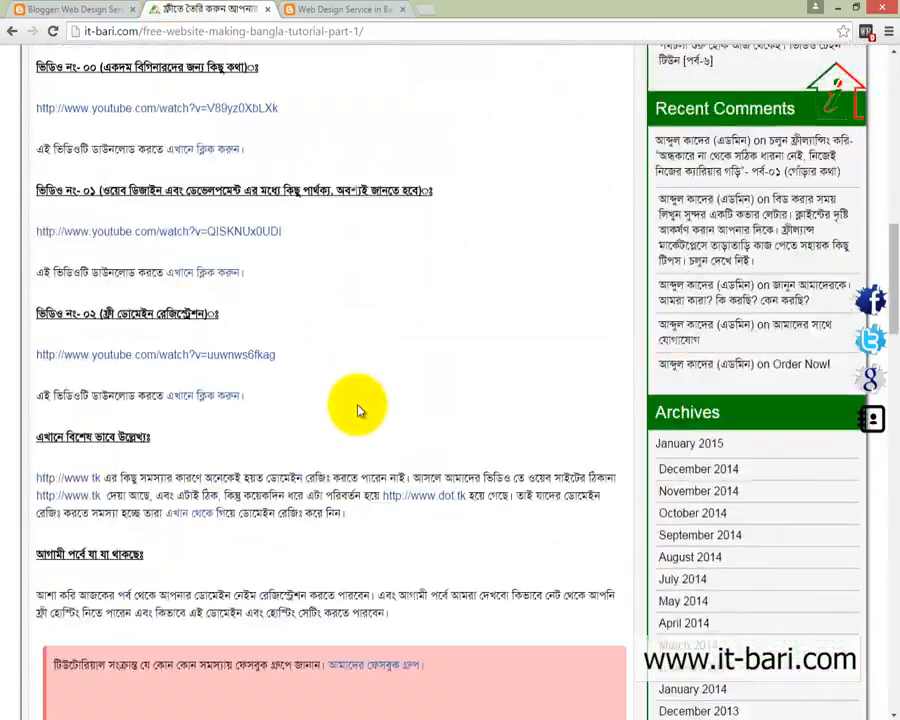
pyautogui.scroll(10, 358, 410)
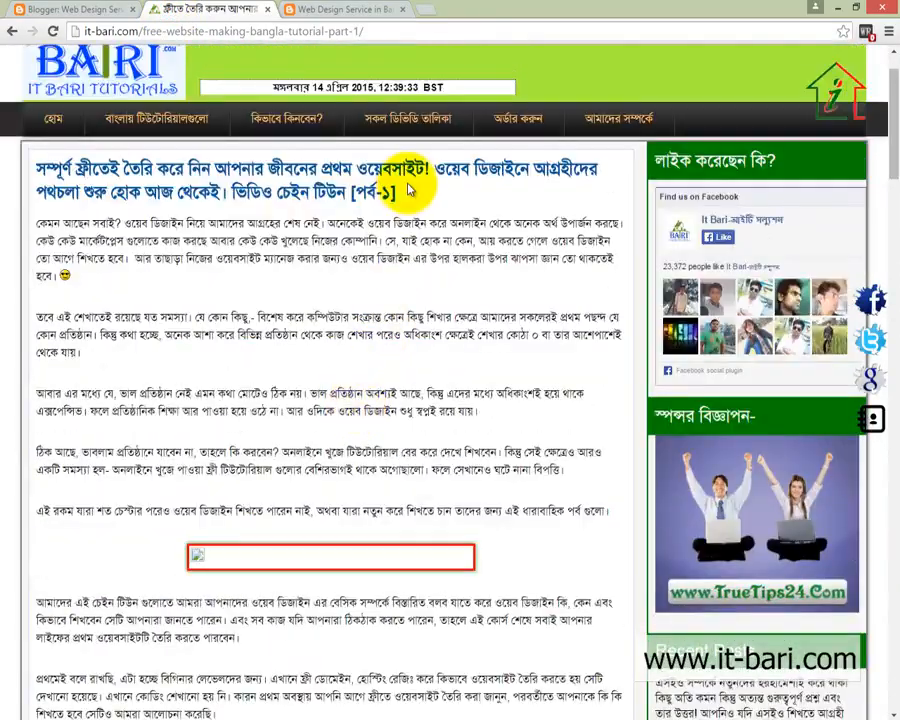
pyautogui.moveTo(340, 190); pyautogui.dragTo(55, 170)
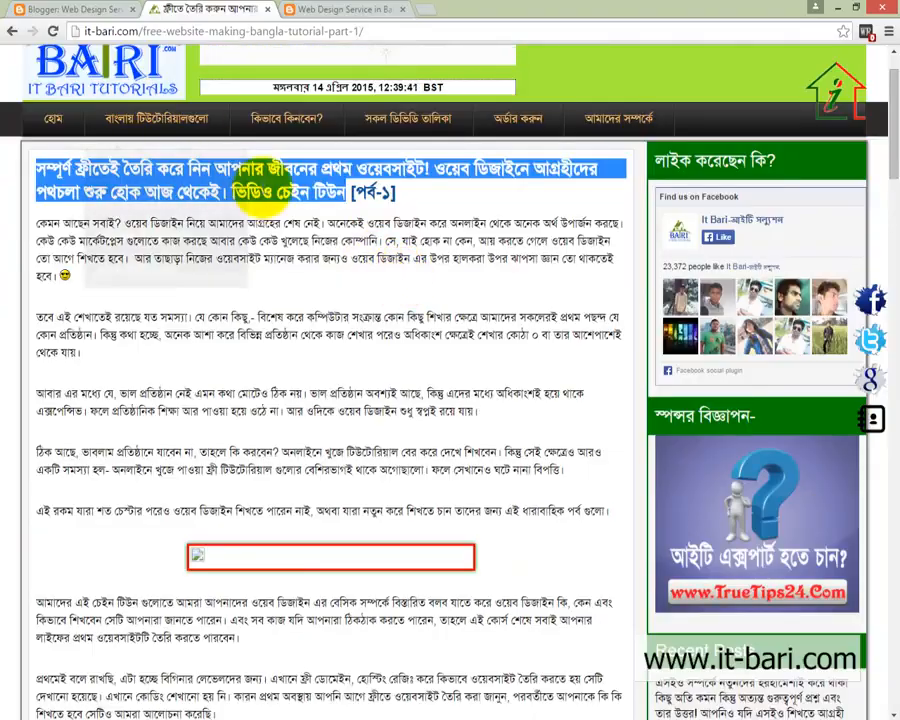
pyautogui.moveTo(156, 118)
pyautogui.rightClick(237, 185)
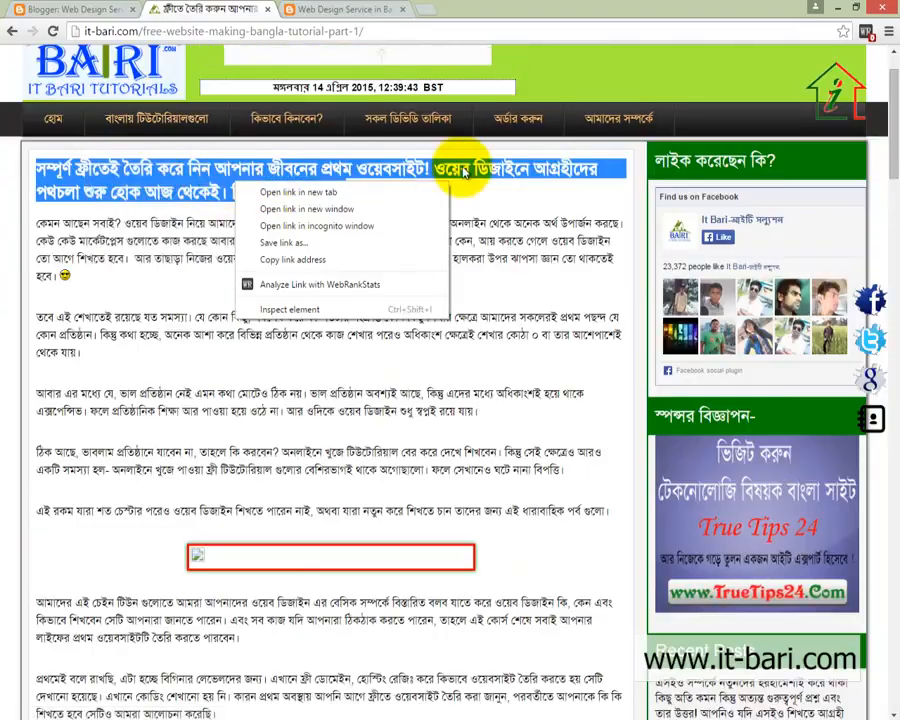
pyautogui.rightClick(545, 165)
pyautogui.click(480, 178)
# Step: Paste the copied headline as the title of the new Blogger post
pyautogui.click(75, 12)
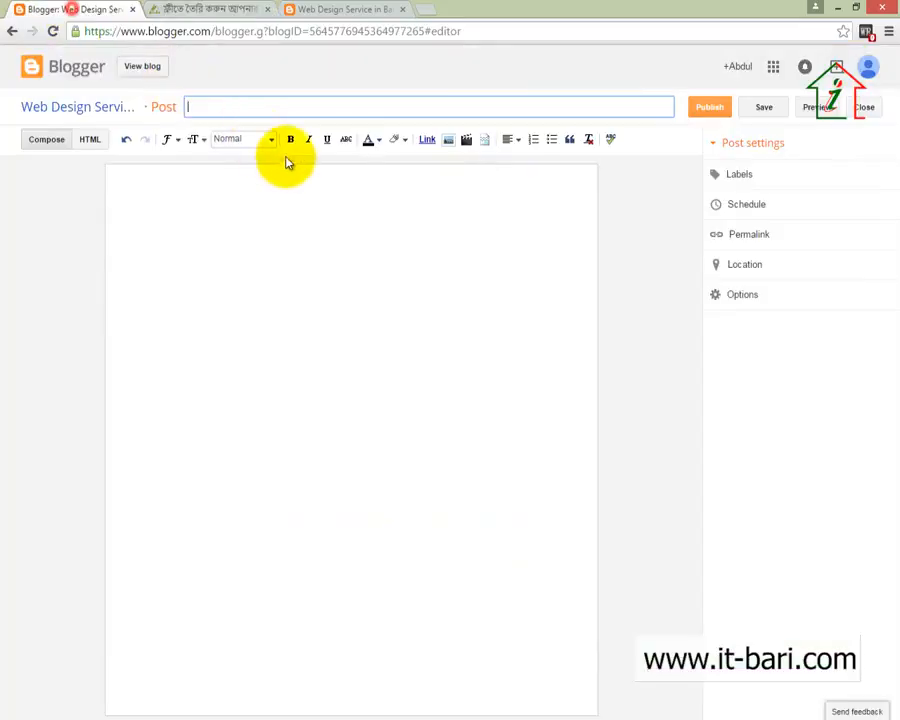
pyautogui.rightClick(241, 106)
pyautogui.click(280, 199)
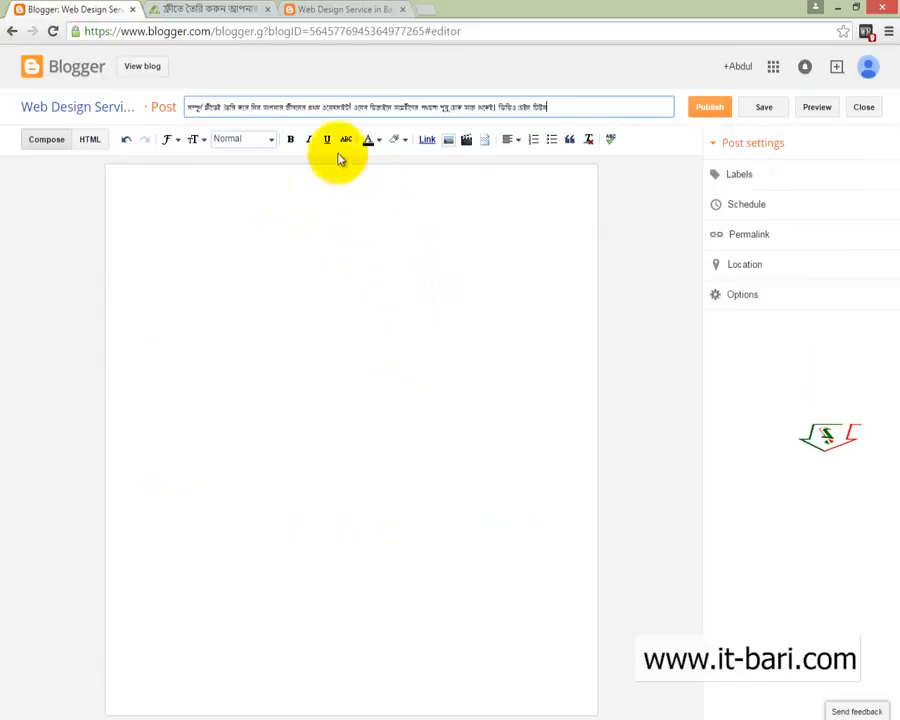
pyautogui.moveTo(189, 108); pyautogui.dragTo(554, 94)
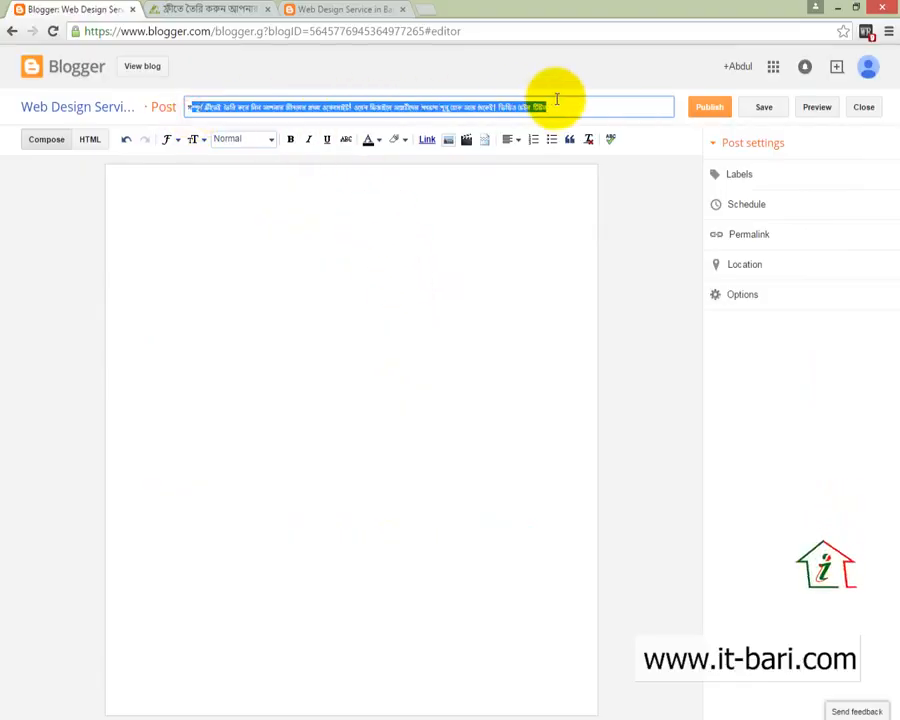
# Step: Copy the full it-bari.com article text, from the opening paragraph to the closing line, and paste it into the post body
pyautogui.click(150, 258)
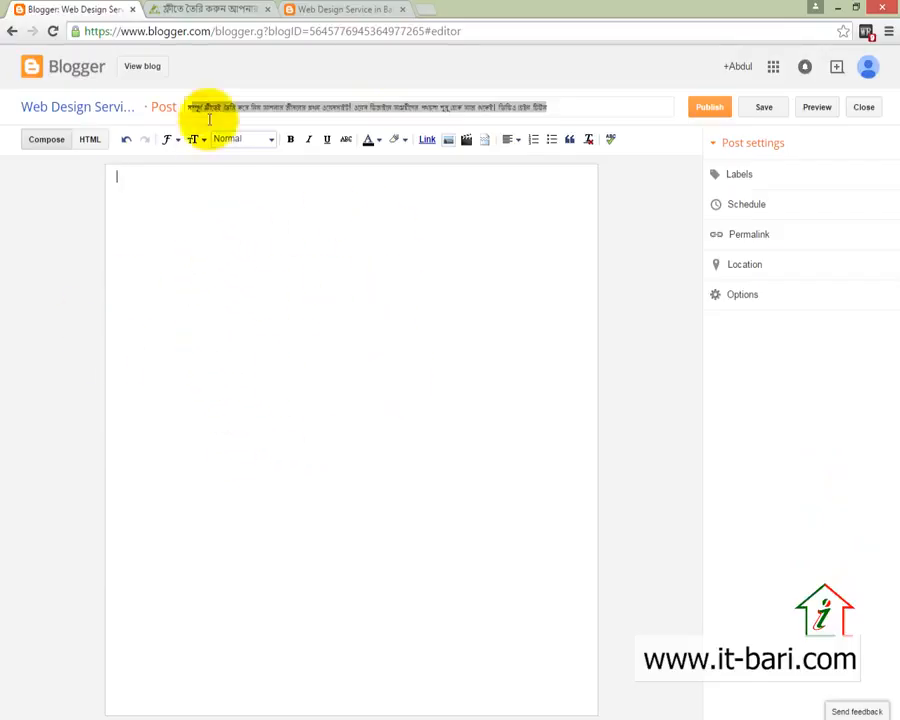
pyautogui.click(193, 10)
pyautogui.moveTo(20, 224); pyautogui.dragTo(370, 588)
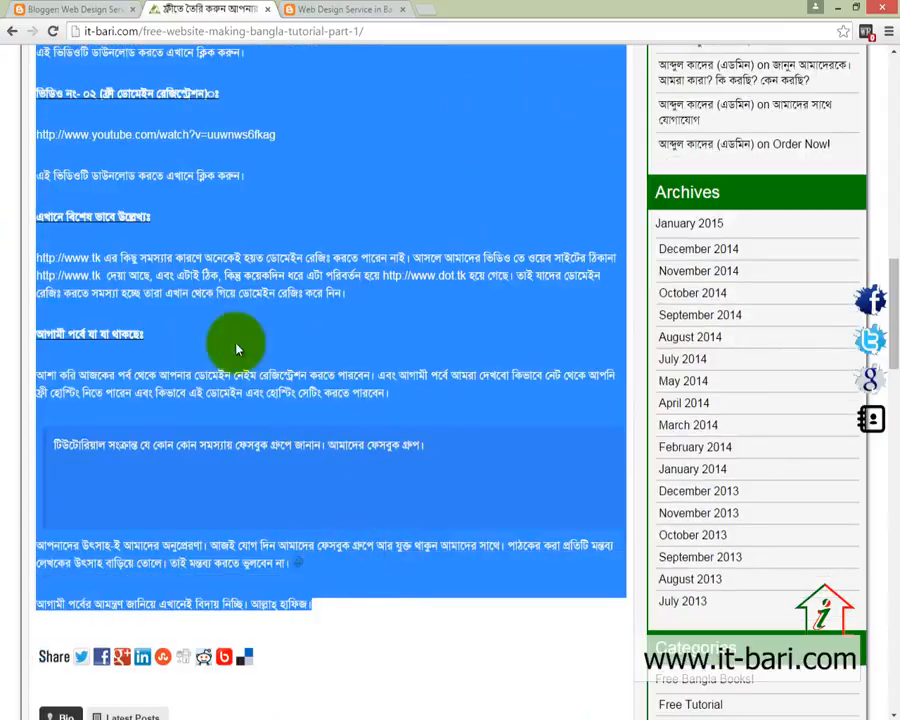
pyautogui.click(66, 12)
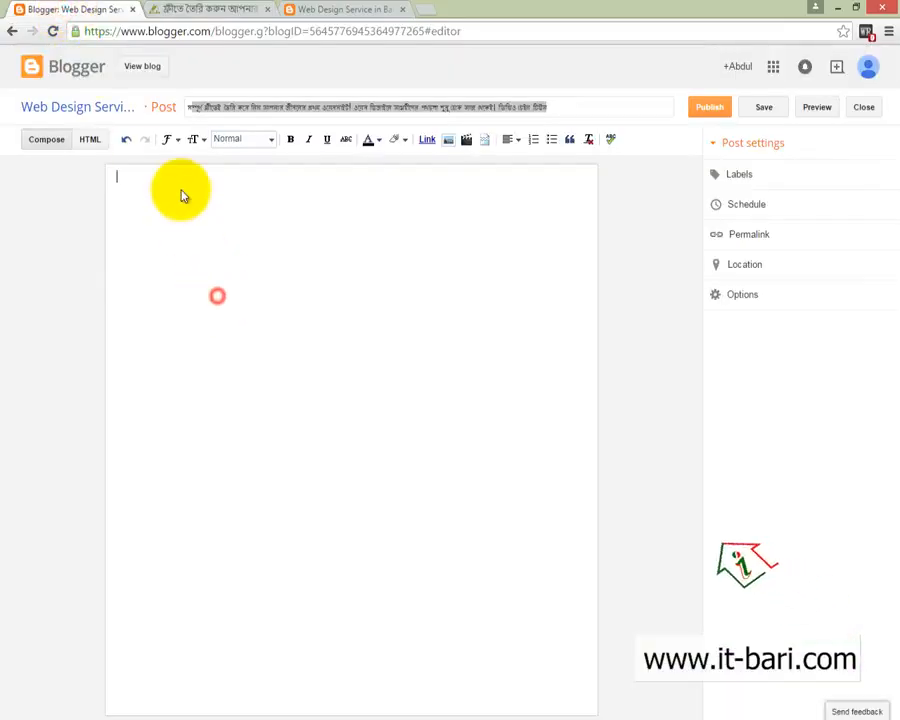
pyautogui.rightClick(181, 192)
pyautogui.click(231, 279)
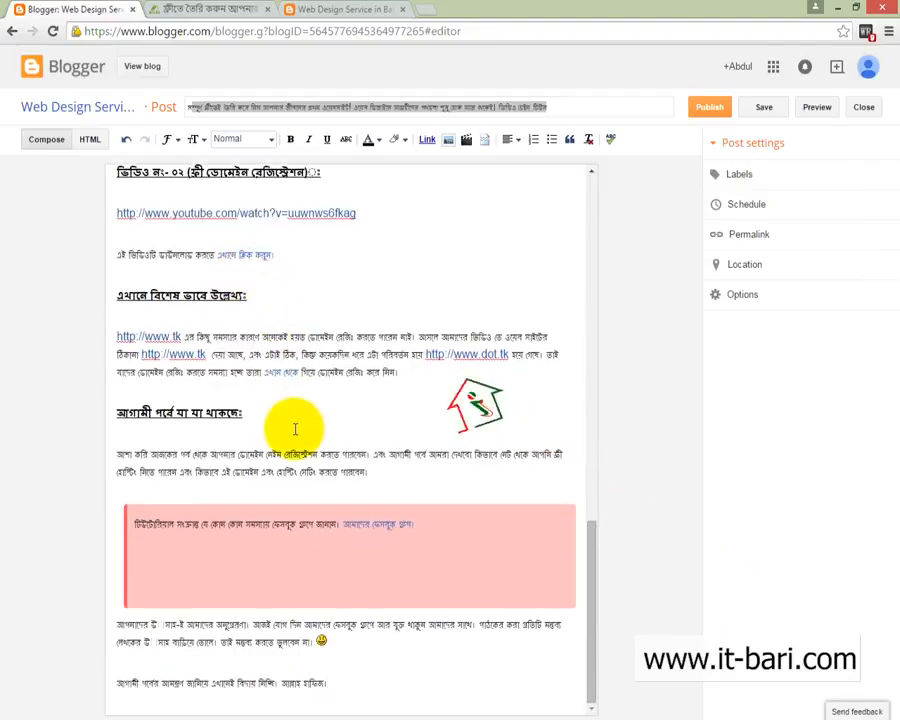
# Step: Remove the empty red-bordered image from the pasted post body
pyautogui.scroll(10, 294, 426)
pyautogui.scroll(3, 294, 428)
pyautogui.scroll(-2, 290, 440)
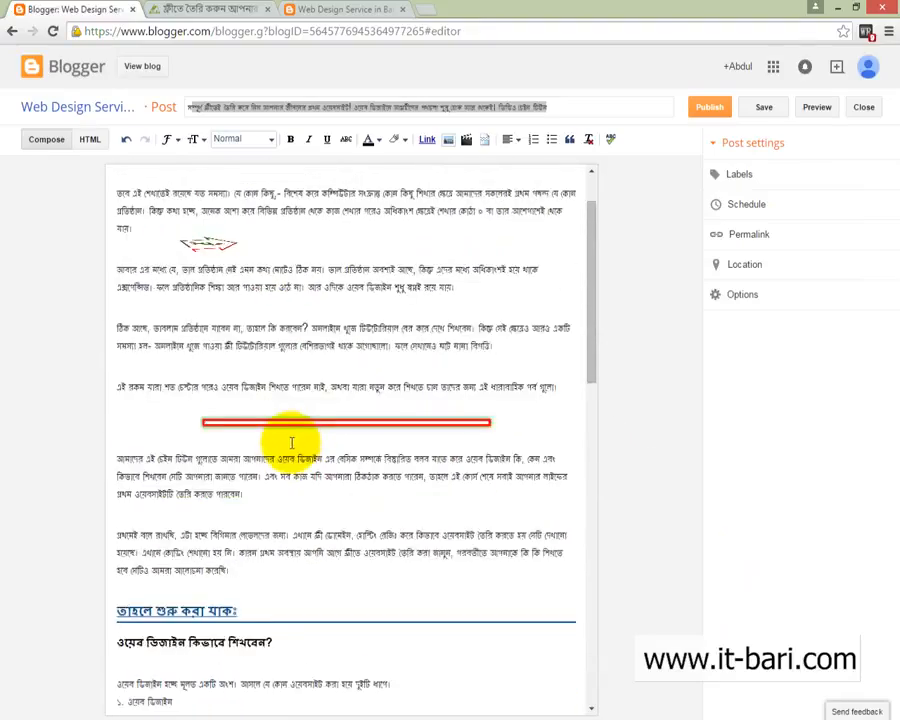
pyautogui.click(277, 349)
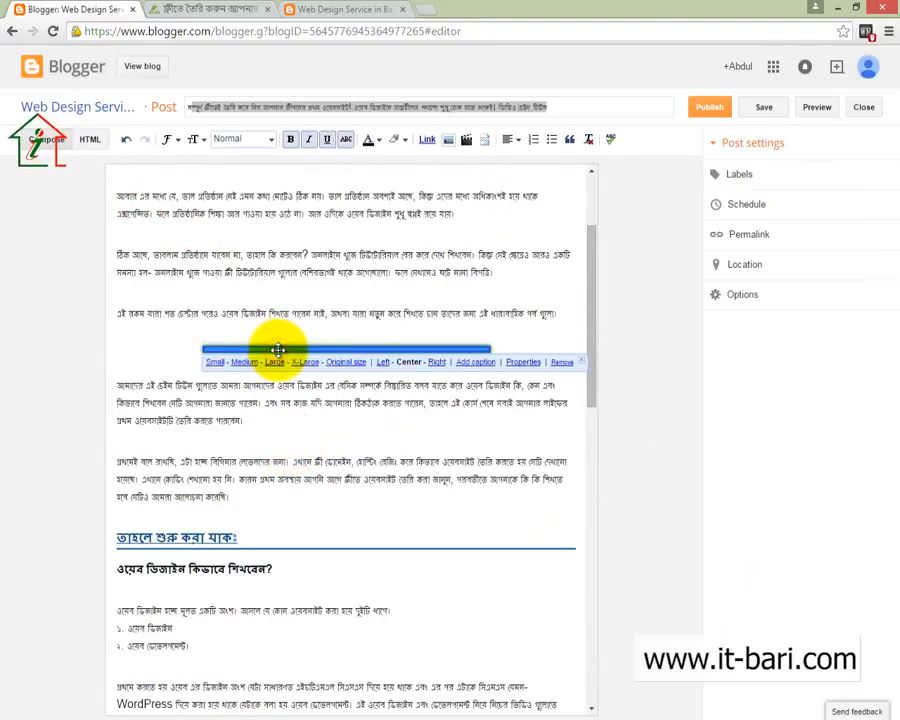
# Step: Merge the paragraph below the red Facebook group note into that box, and split it off into its own red box
pyautogui.scroll(-6, 281, 380)
pyautogui.scroll(-2, 280, 395)
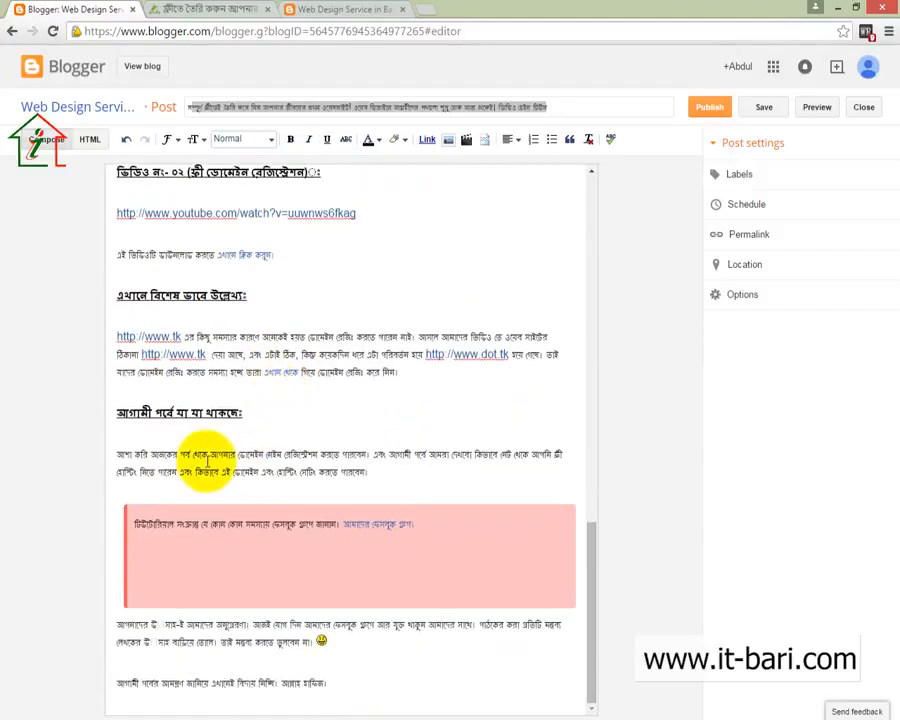
pyautogui.click(237, 554)
pyautogui.press('Delete')
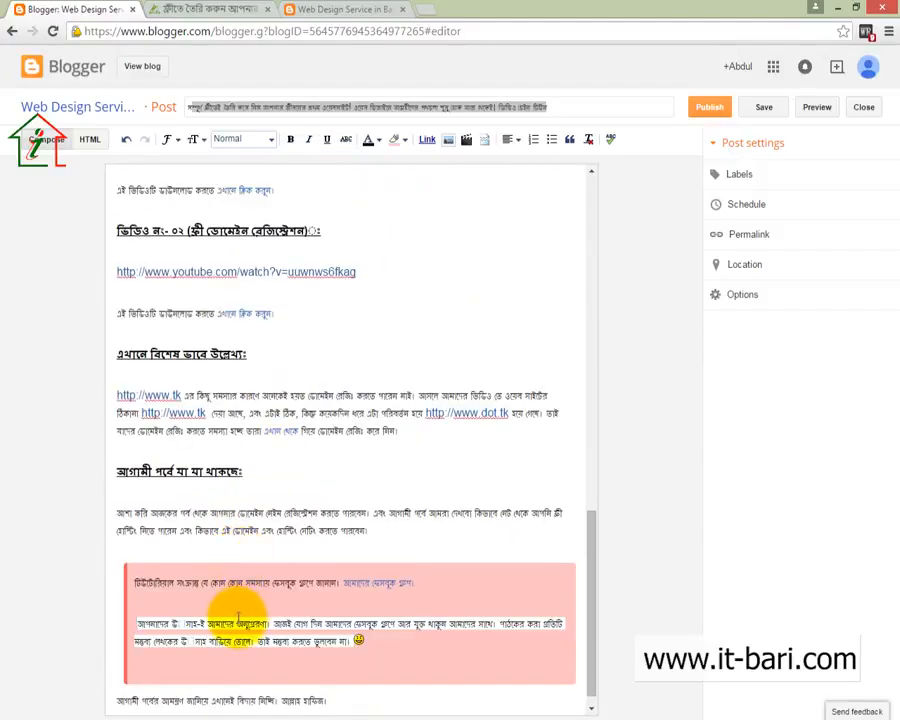
pyautogui.press('Return')
pyautogui.scroll(-1, 236, 598)
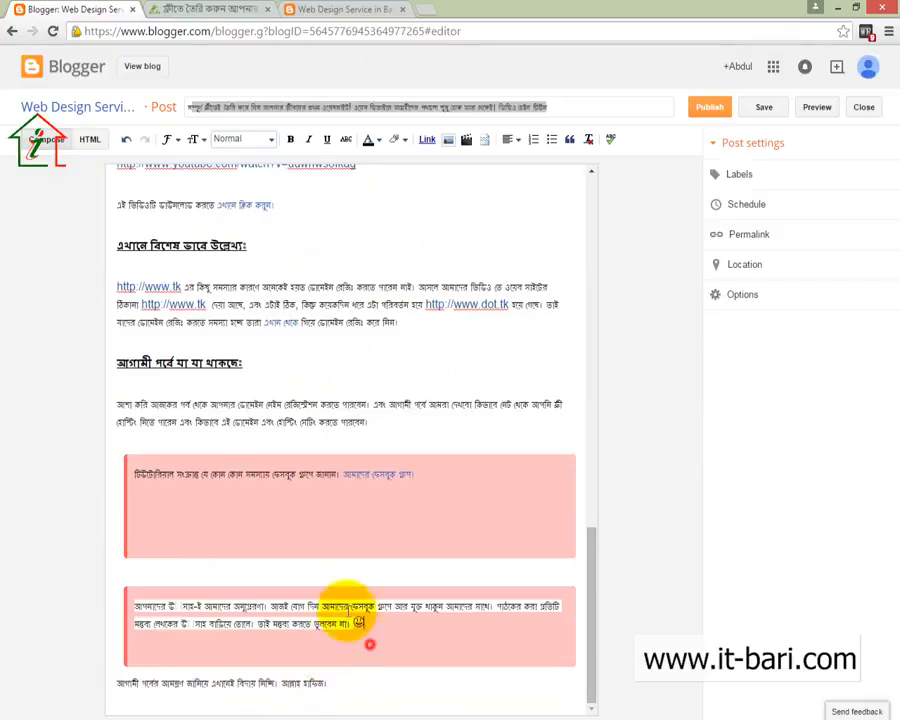
pyautogui.moveTo(369, 644); pyautogui.dragTo(129, 474)
pyautogui.click(237, 570)
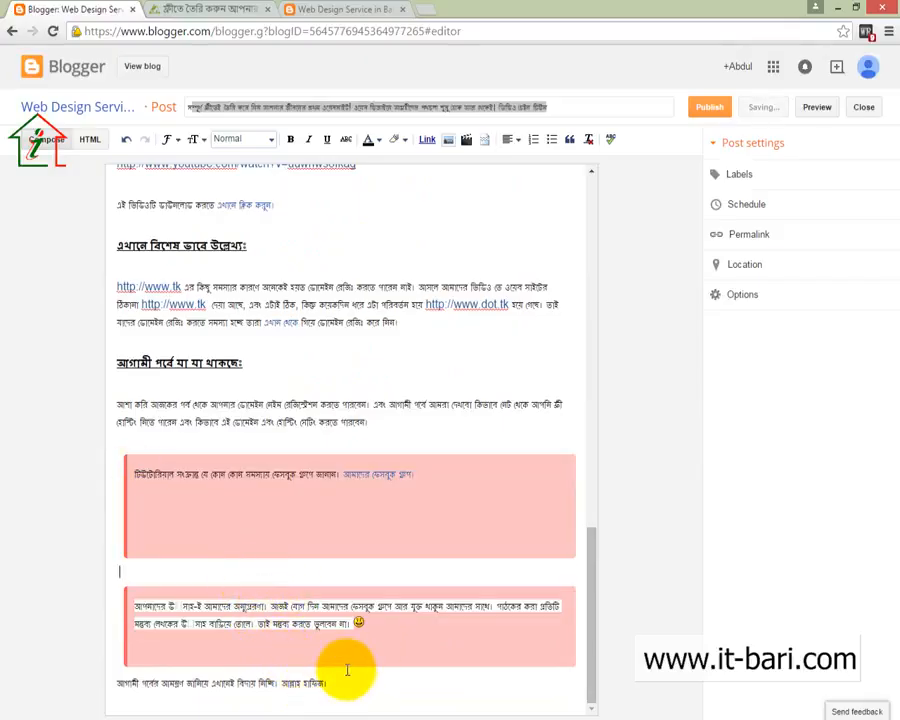
# Step: Review the pasted post body from its opening paragraph to the video link sections
pyautogui.scroll(10, 345, 660)
pyautogui.scroll(3, 340, 660)
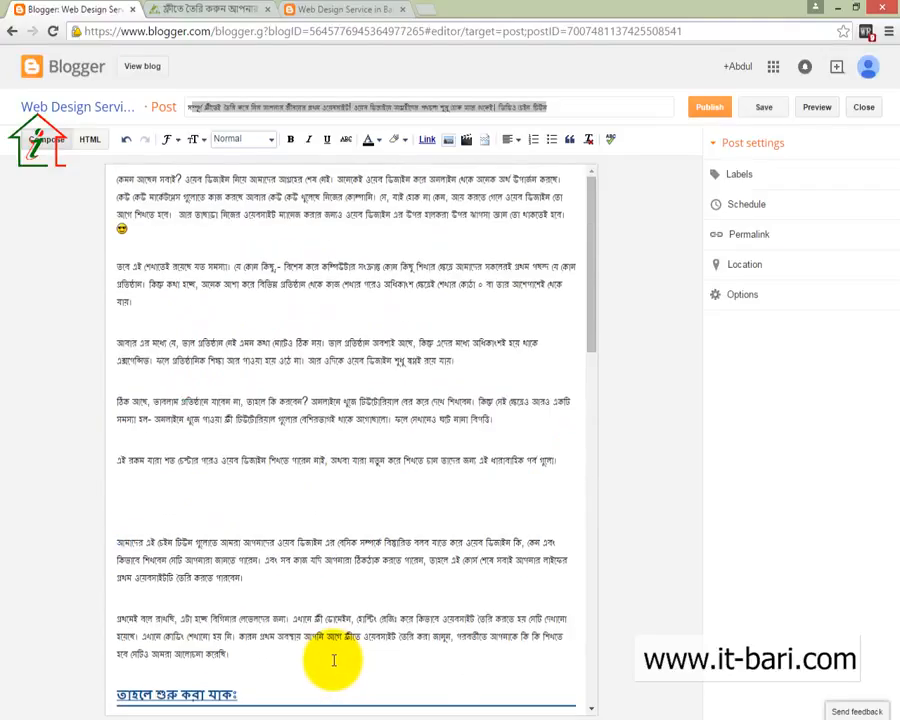
pyautogui.scroll(-7, 432, 426)
pyautogui.scroll(2, 435, 430)
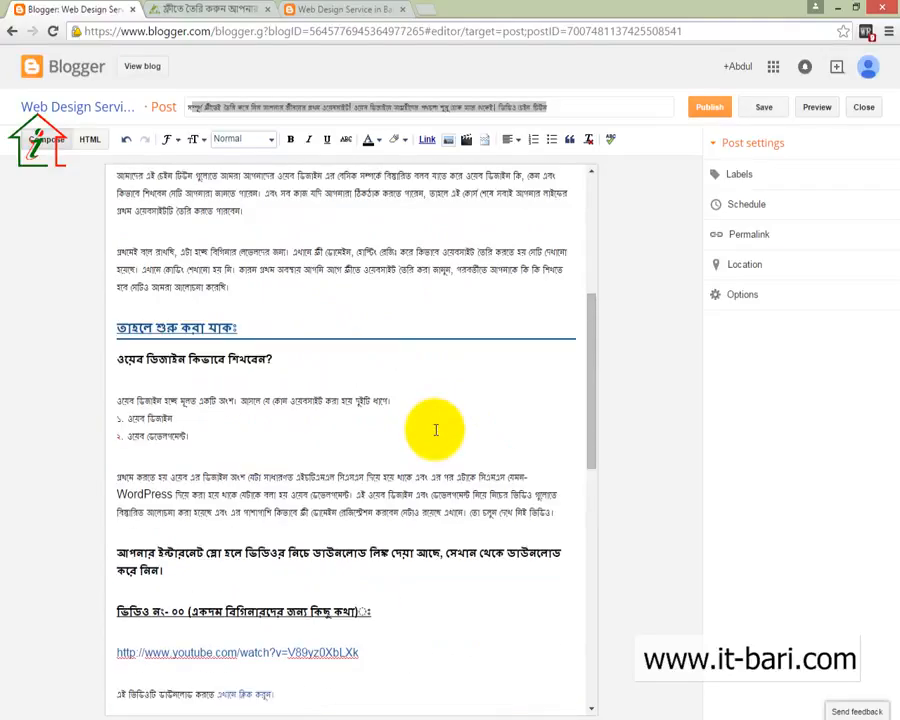
pyautogui.scroll(-5, 436, 440)
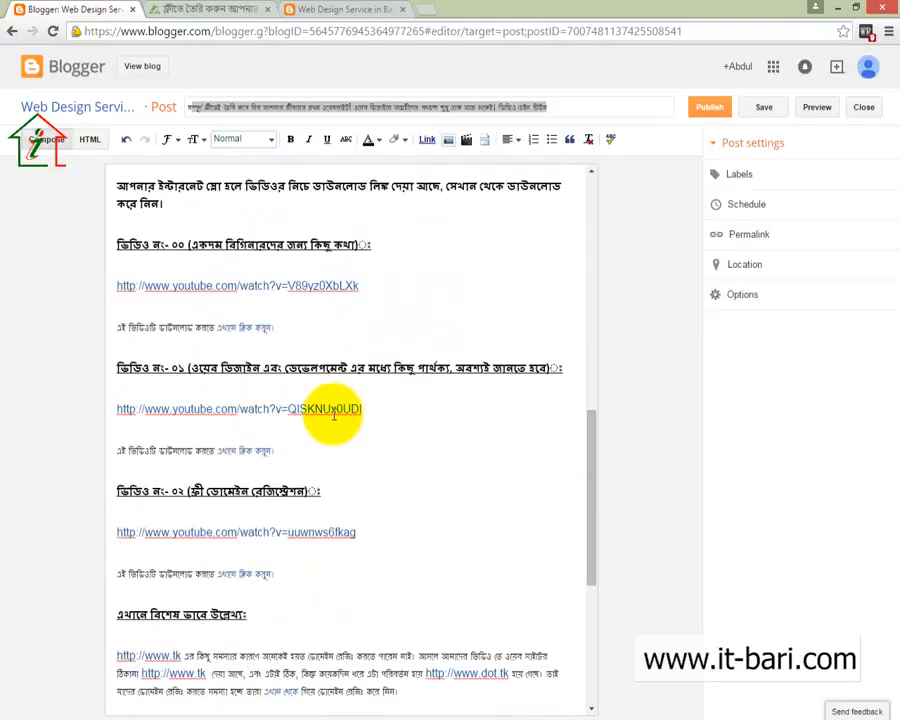
# Step: Review the post body from the video link sections back up to the opening paragraph and its smiley image
pyautogui.scroll(4, 333, 413)
pyautogui.scroll(1, 250, 366)
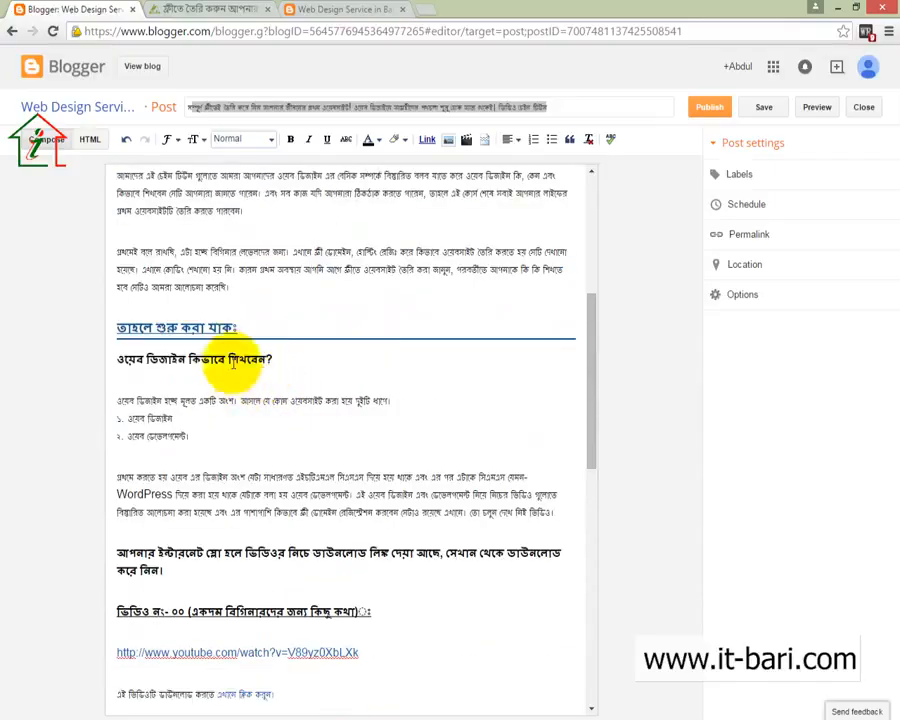
pyautogui.moveTo(243, 332); pyautogui.dragTo(117, 328)
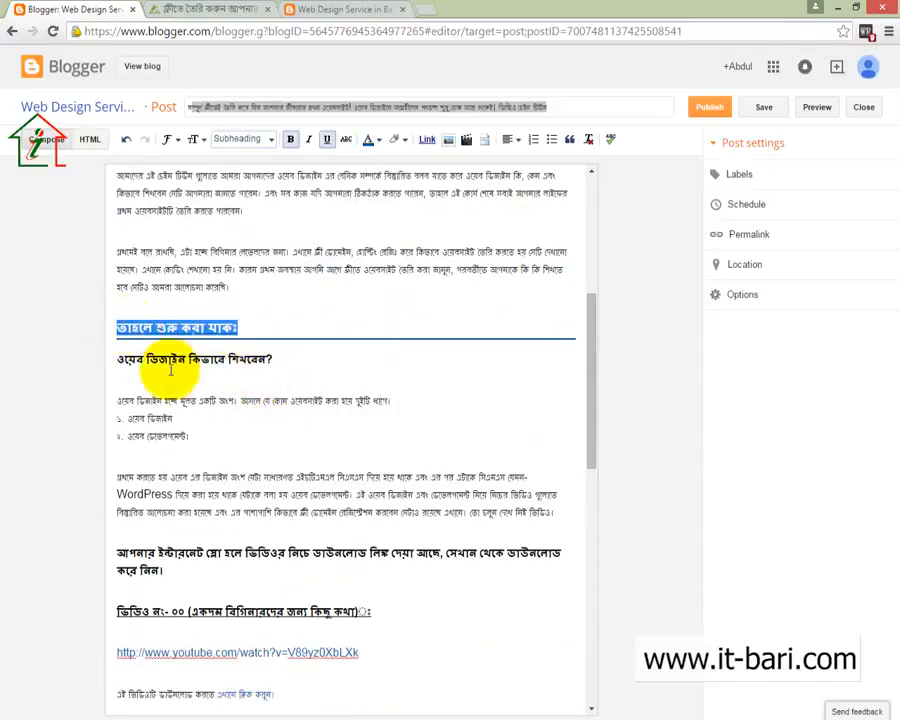
pyautogui.moveTo(279, 357); pyautogui.dragTo(147, 358)
pyautogui.scroll(4, 380, 480)
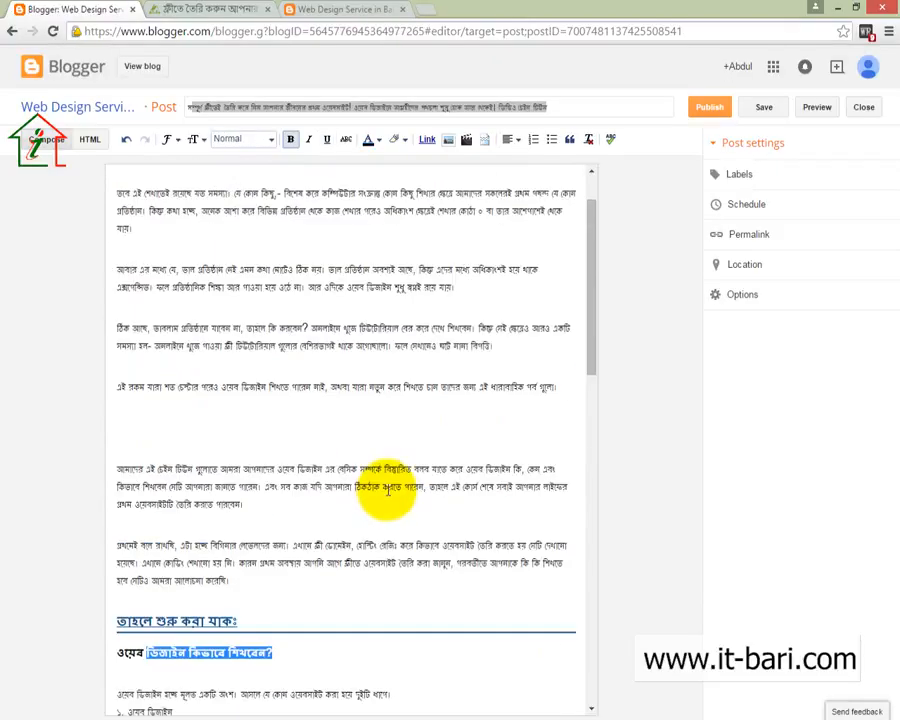
pyautogui.click(260, 298)
pyautogui.moveTo(258, 298); pyautogui.dragTo(346, 414)
pyautogui.click(346, 414)
pyautogui.scroll(1, 346, 414)
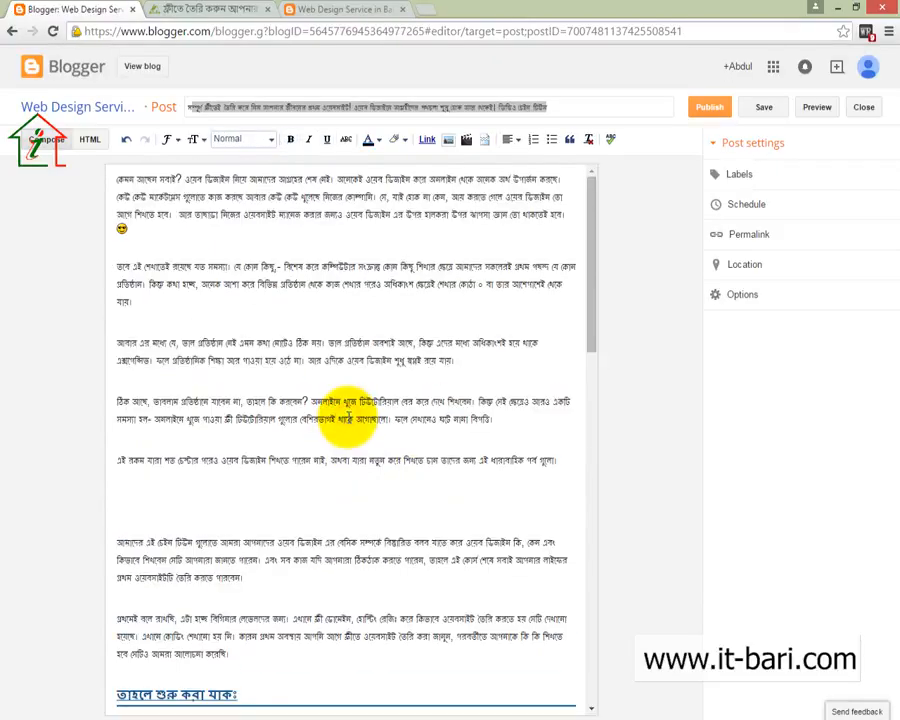
pyautogui.click(120, 230)
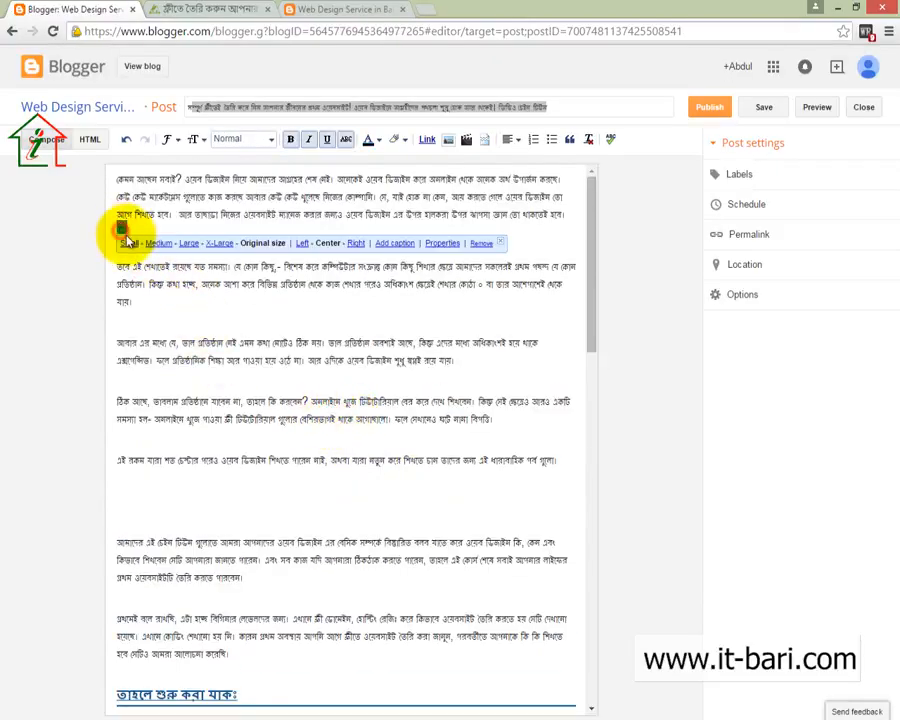
pyautogui.click(157, 282)
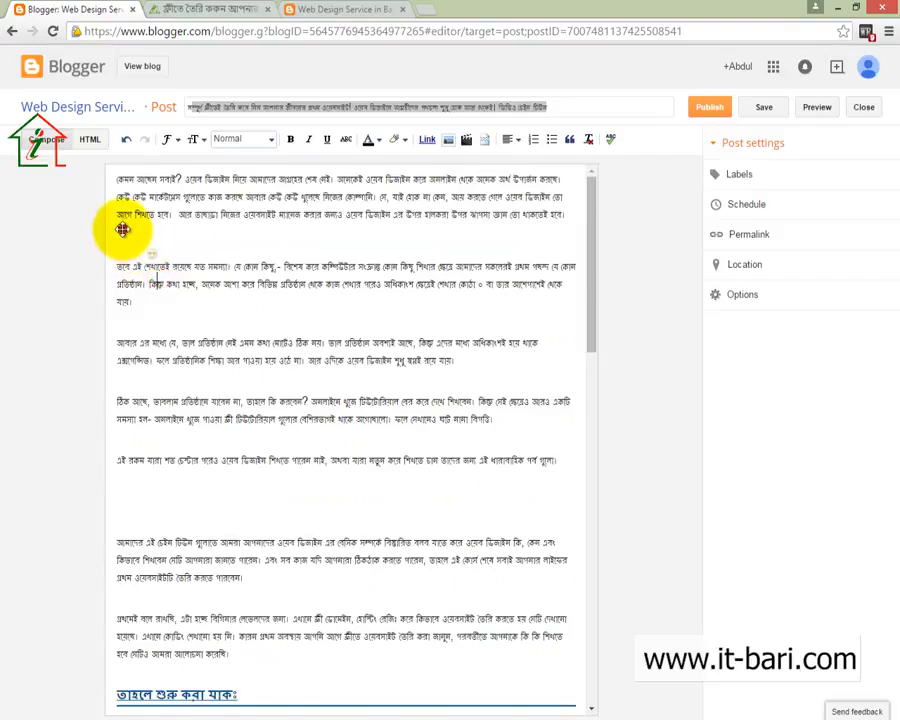
pyautogui.click(414, 333)
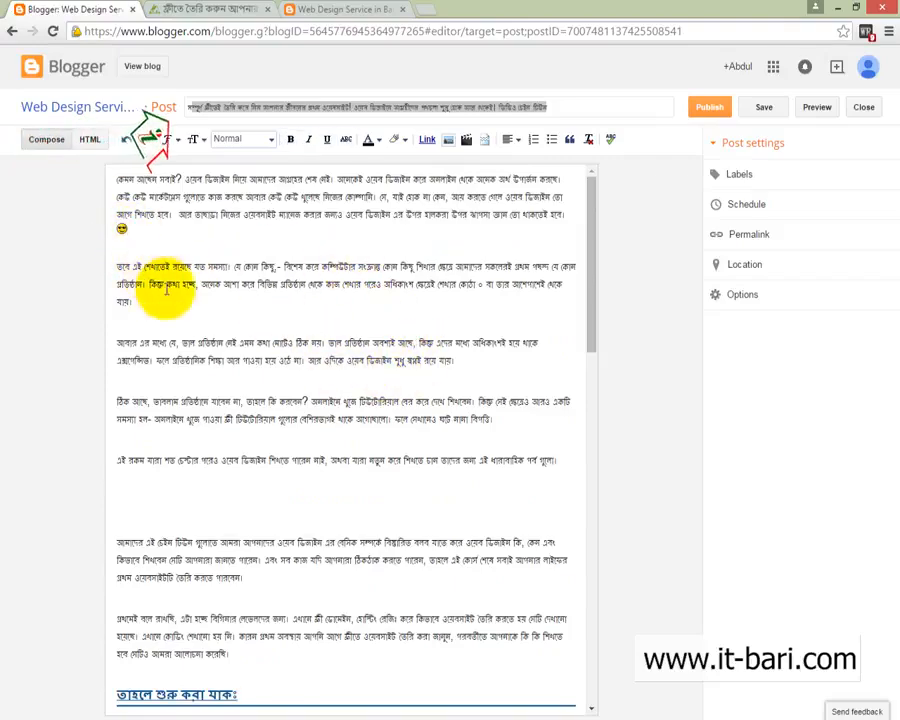
pyautogui.moveTo(258, 284); pyautogui.dragTo(324, 296)
pyautogui.click(195, 308)
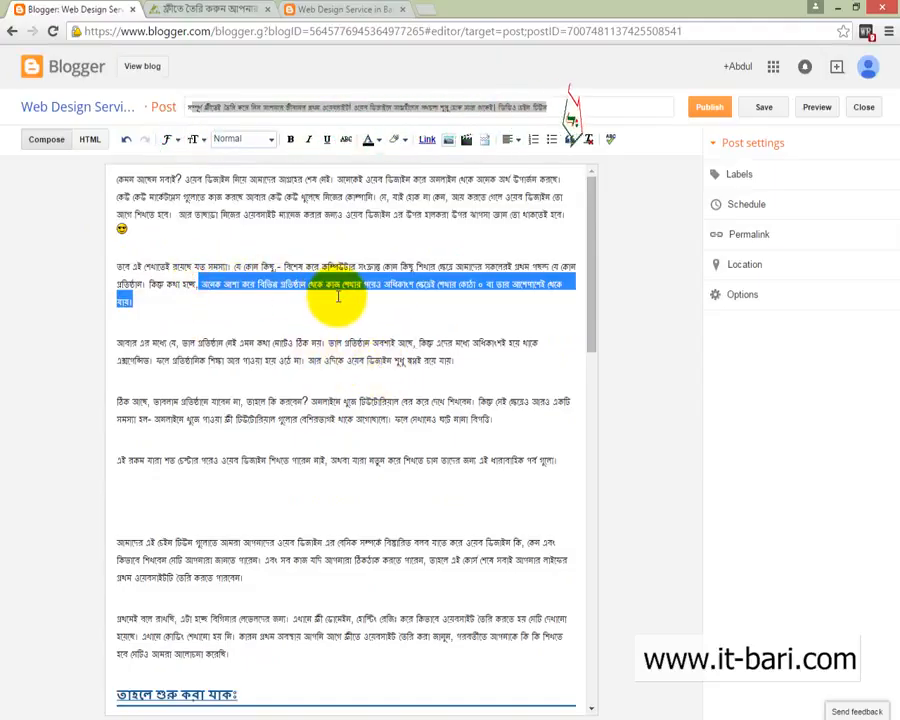
pyautogui.click(326, 316)
pyautogui.moveTo(203, 283); pyautogui.dragTo(345, 296)
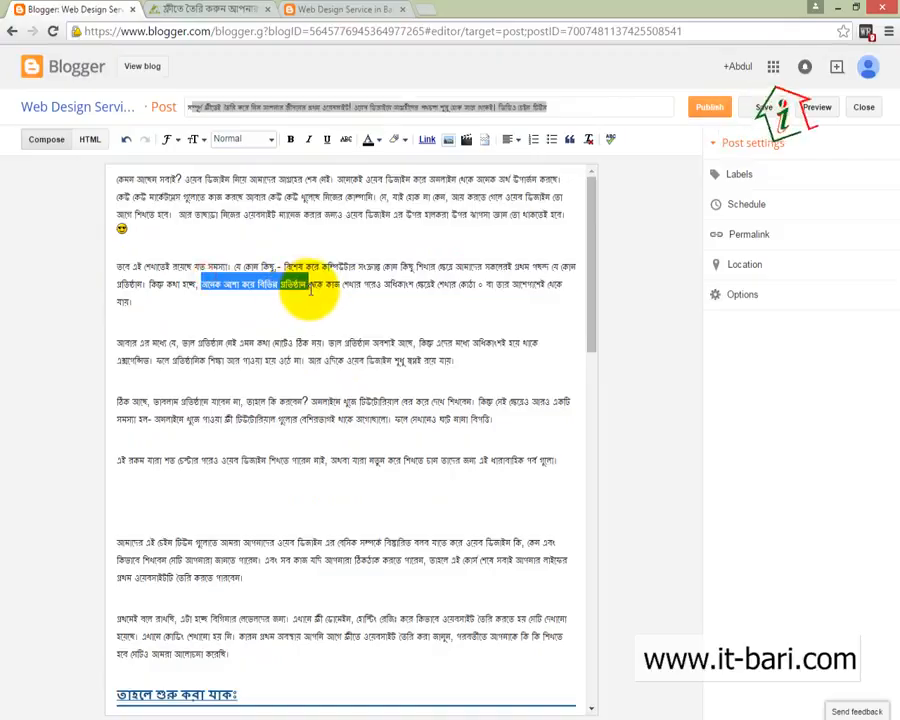
pyautogui.click(318, 322)
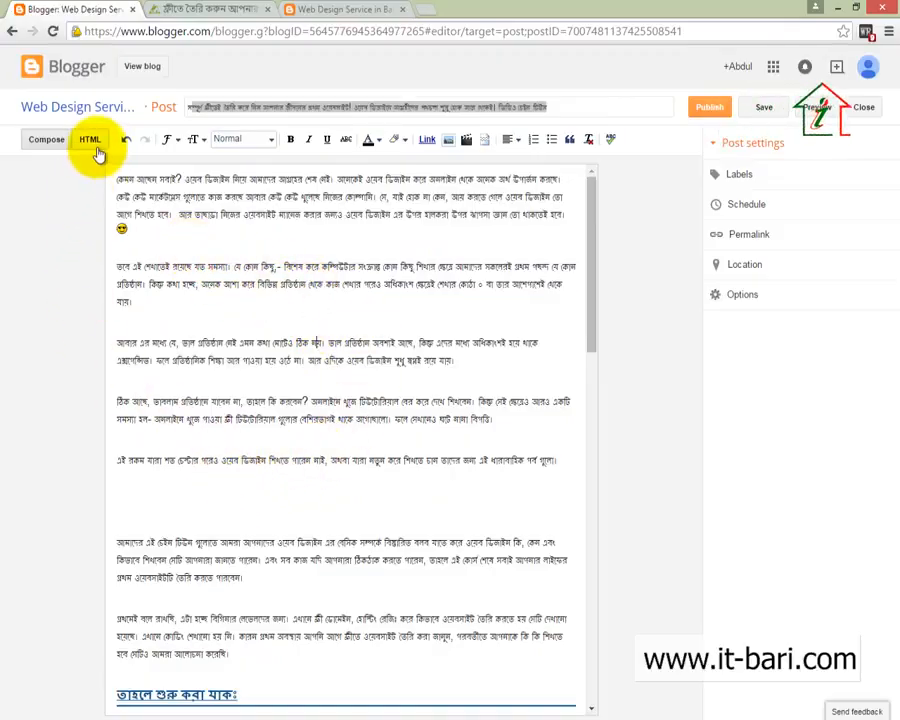
pyautogui.moveTo(217, 223); pyautogui.dragTo(327, 362)
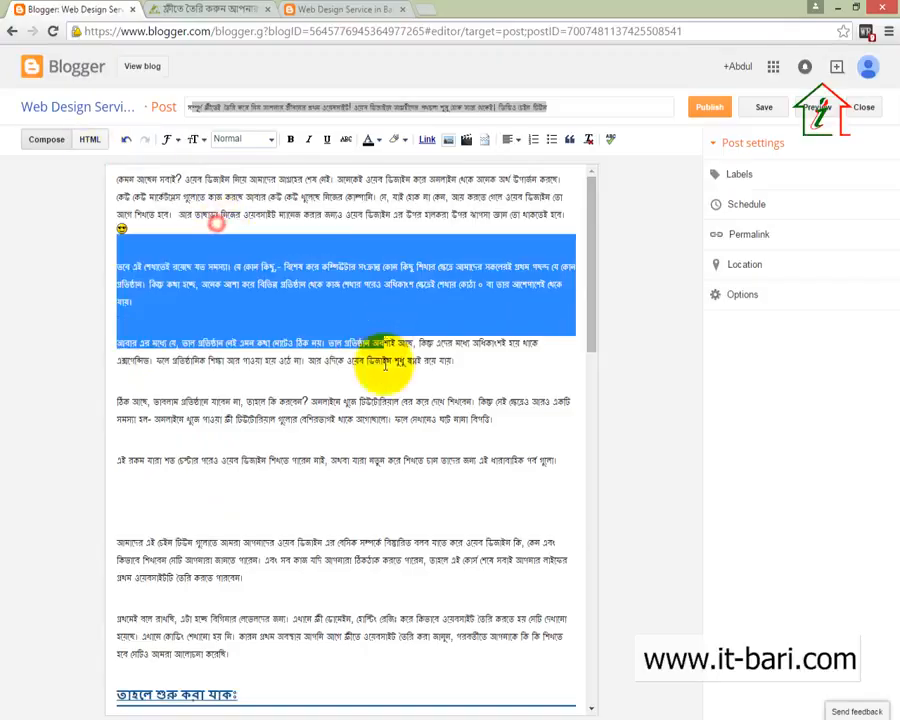
pyautogui.click(318, 572)
pyautogui.moveTo(171, 291); pyautogui.dragTo(281, 472)
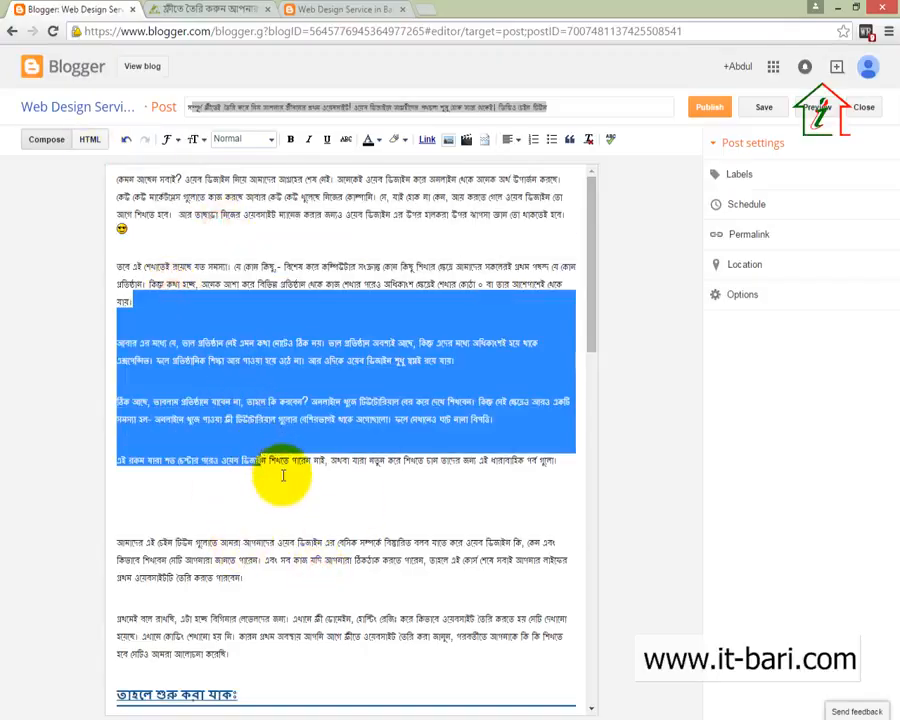
pyautogui.click(283, 476)
pyautogui.moveTo(297, 401); pyautogui.dragTo(253, 228)
pyautogui.click(353, 462)
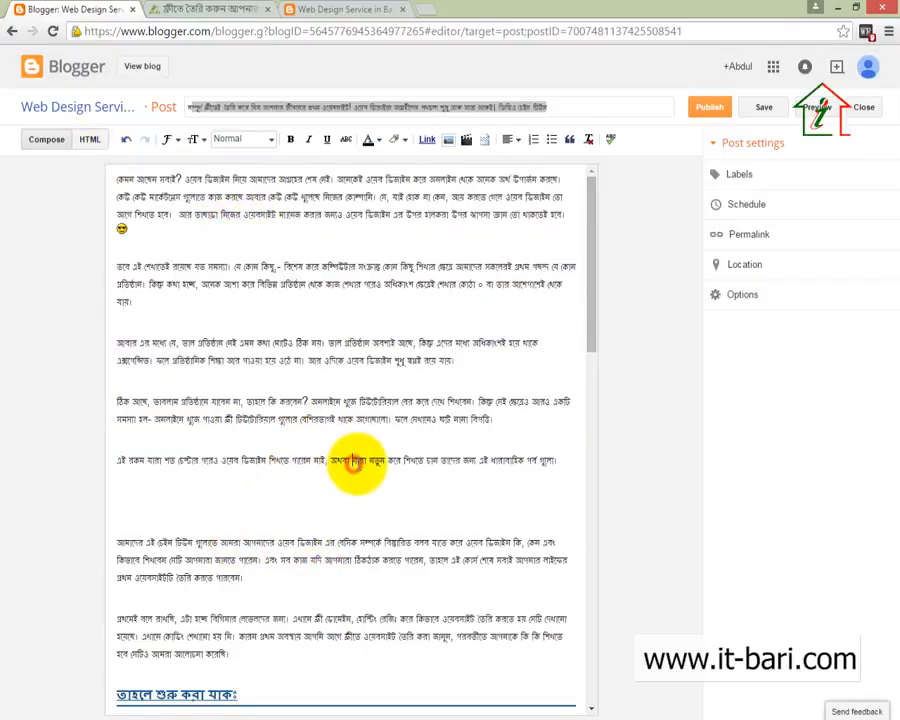
pyautogui.moveTo(307, 454); pyautogui.dragTo(292, 316)
pyautogui.click(318, 481)
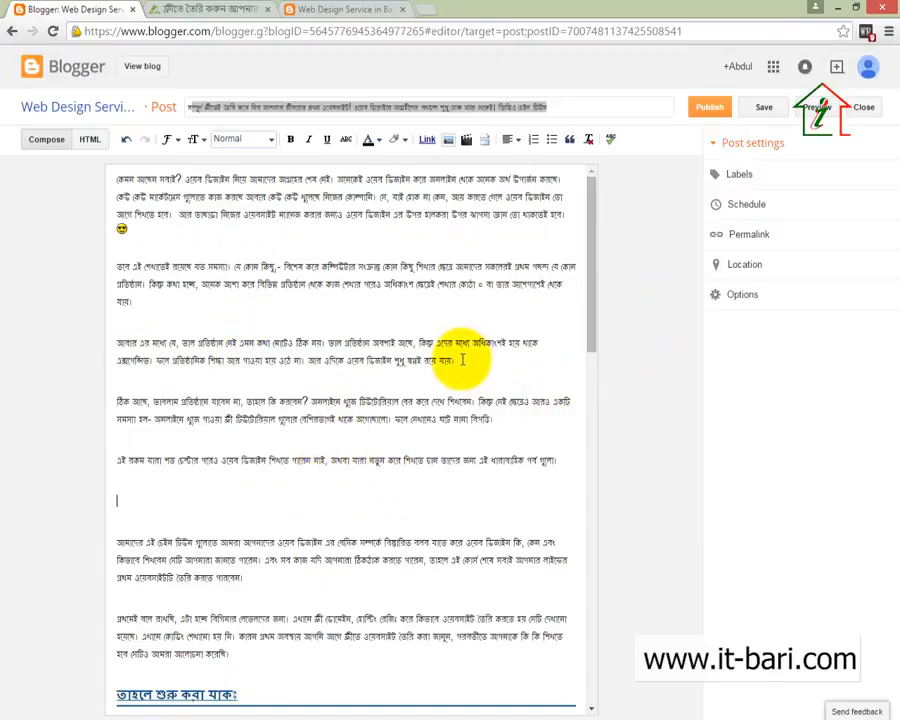
# Step: Make the phrase "বিশেষ করে কম্পিউটার সংক্রান্ত কোন কিছু শিখার" in the second paragraph bold
pyautogui.moveTo(285, 266); pyautogui.dragTo(421, 263)
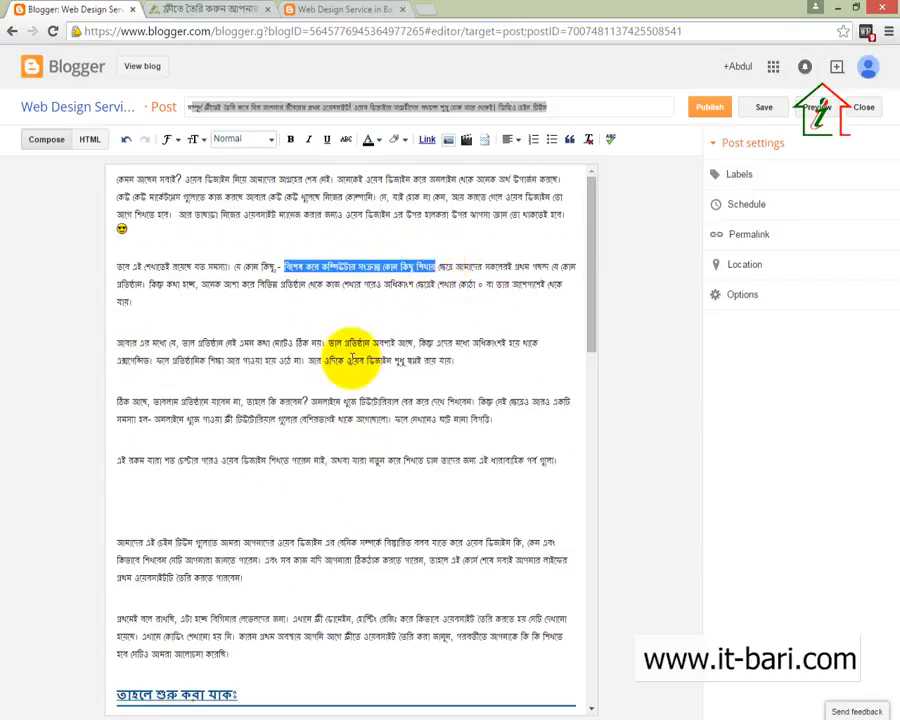
pyautogui.click(294, 142)
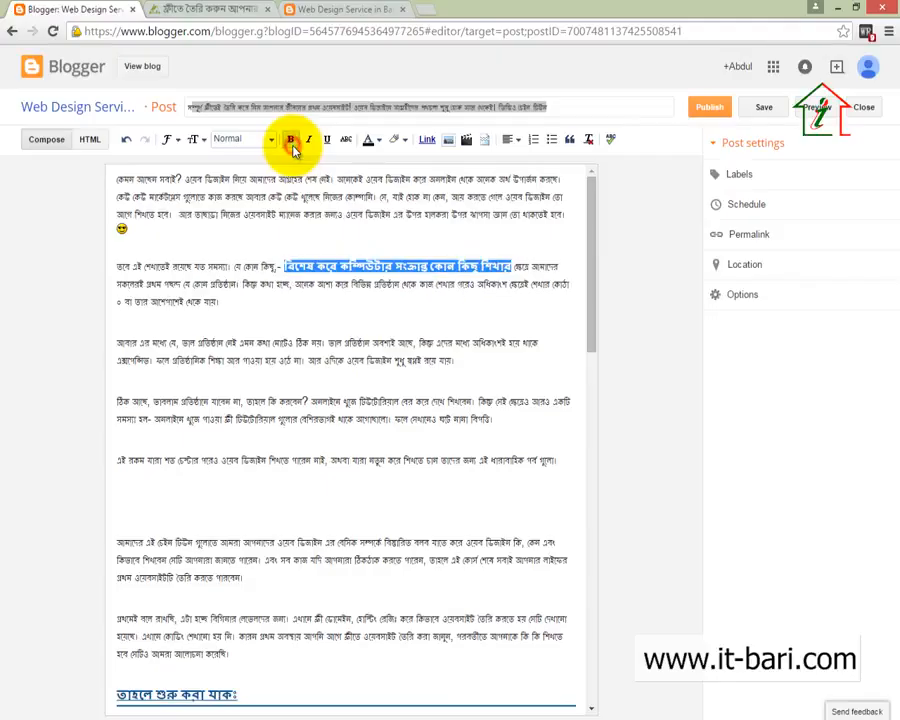
pyautogui.click(357, 296)
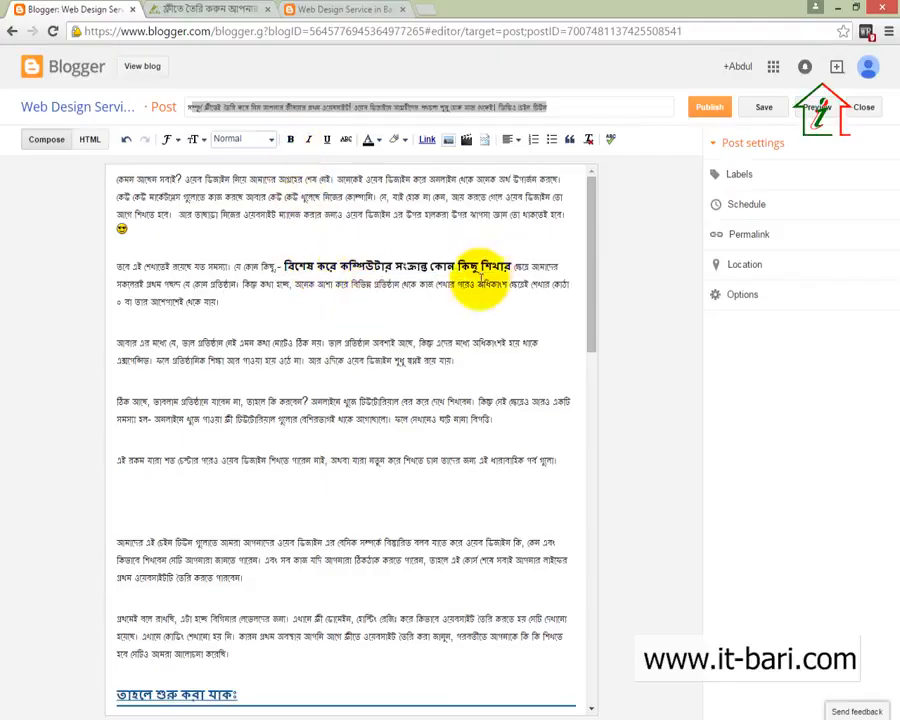
pyautogui.scroll(-3, 508, 384)
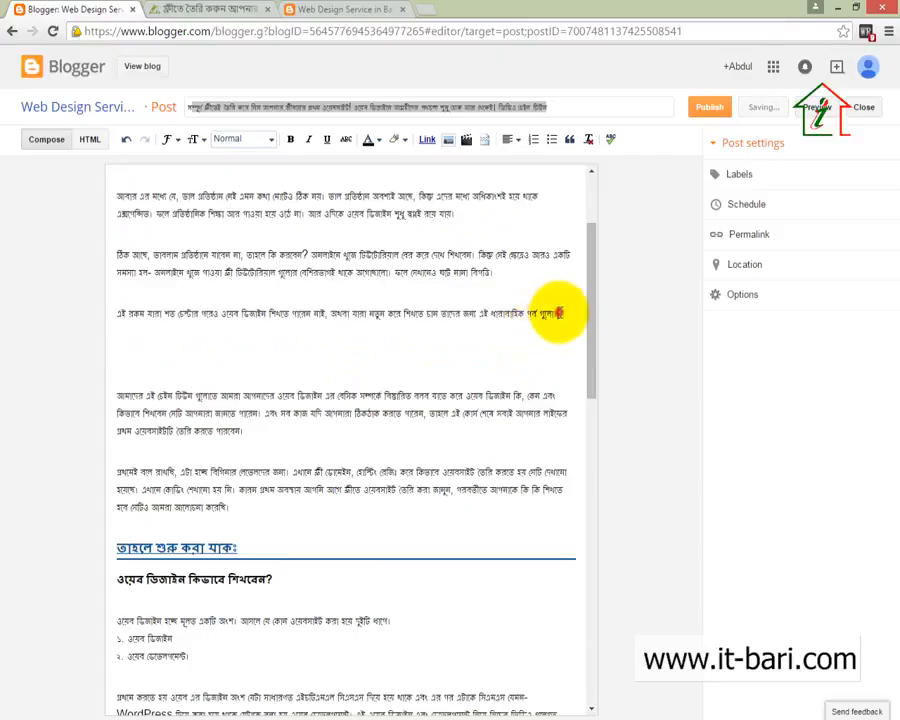
pyautogui.moveTo(519, 320); pyautogui.dragTo(505, 323)
pyautogui.moveTo(385, 394); pyautogui.dragTo(459, 376)
pyautogui.click(387, 402)
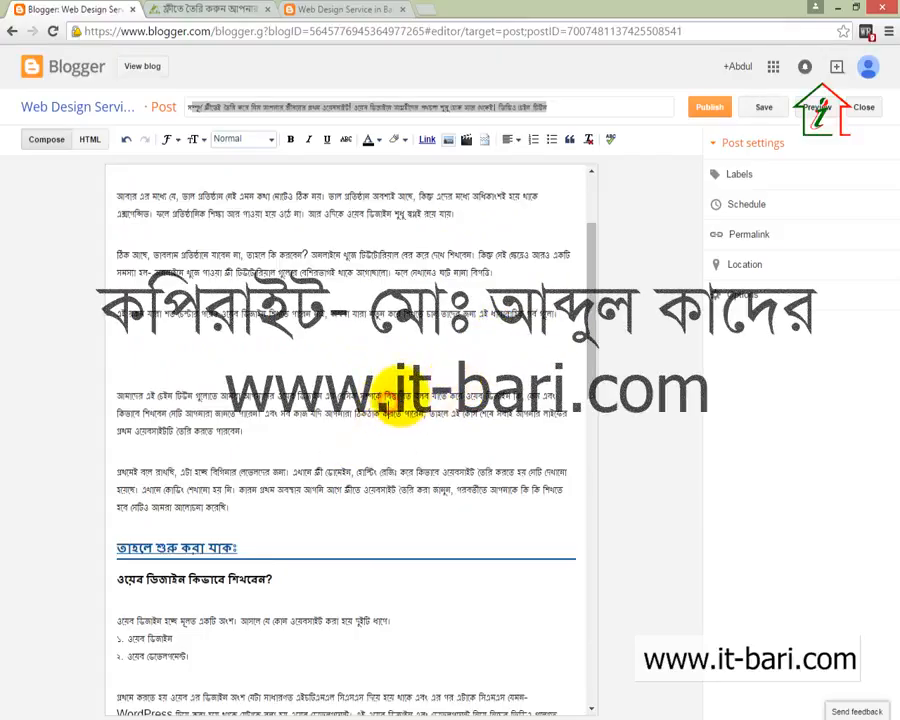
pyautogui.moveTo(387, 398); pyautogui.dragTo(408, 388)
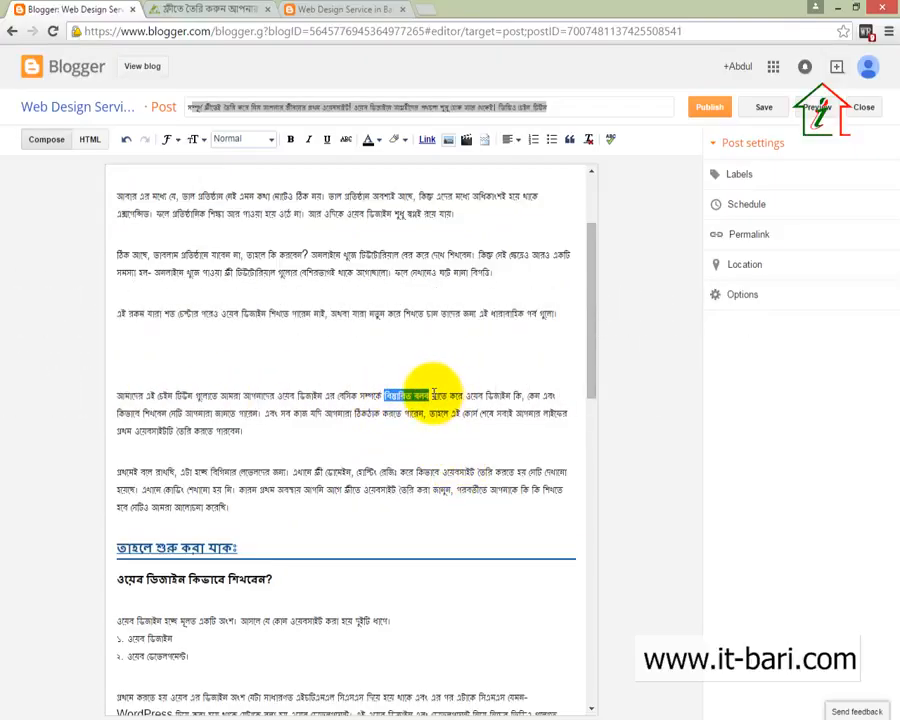
pyautogui.click(428, 141)
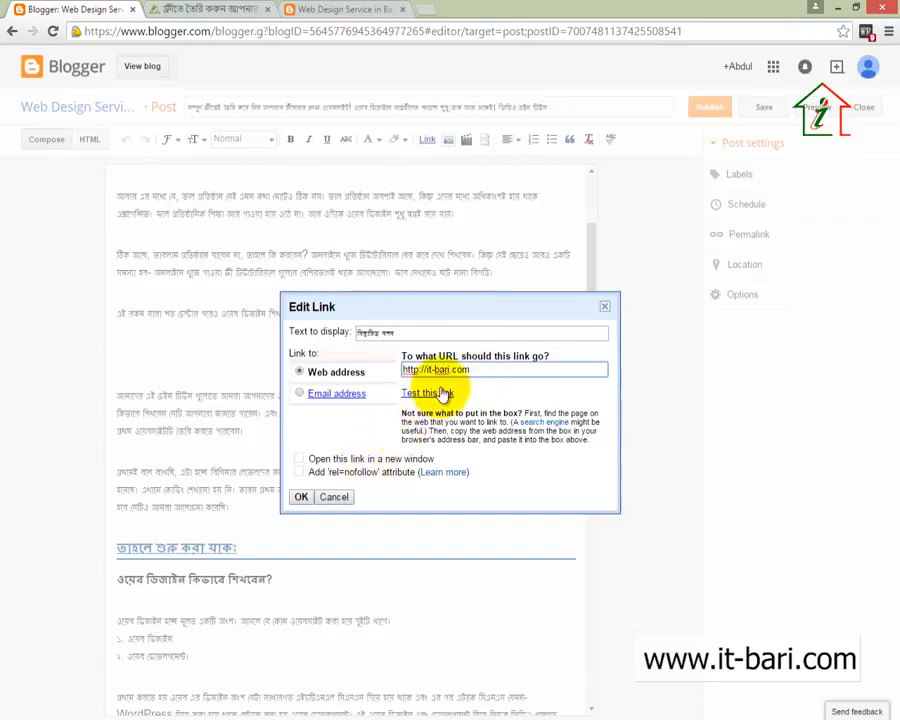
pyautogui.click(300, 458)
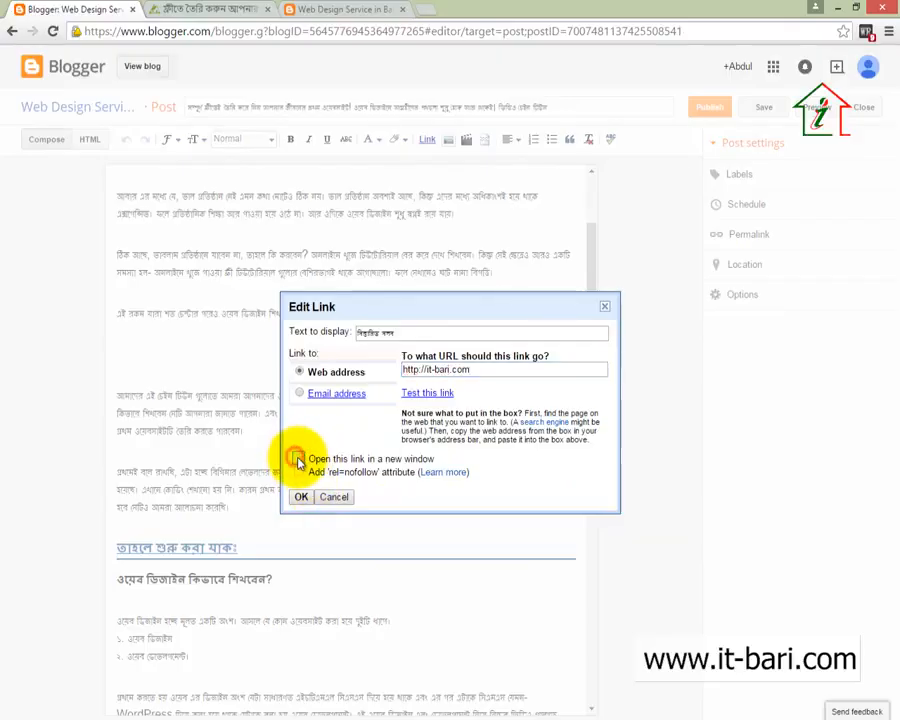
pyautogui.click(298, 459)
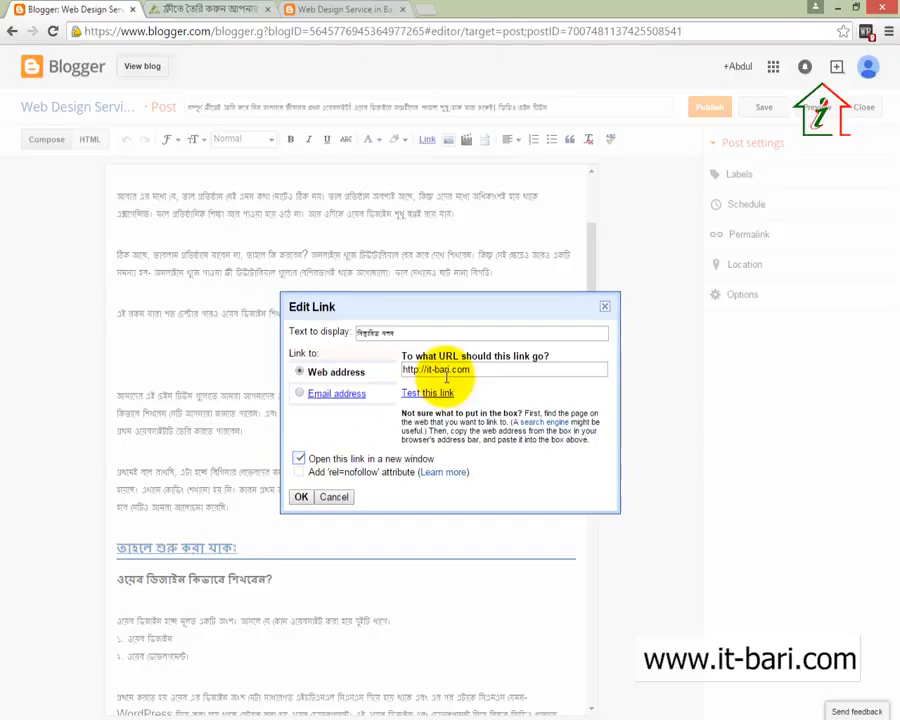
pyautogui.click(301, 497)
pyautogui.moveTo(440, 453); pyautogui.dragTo(434, 451)
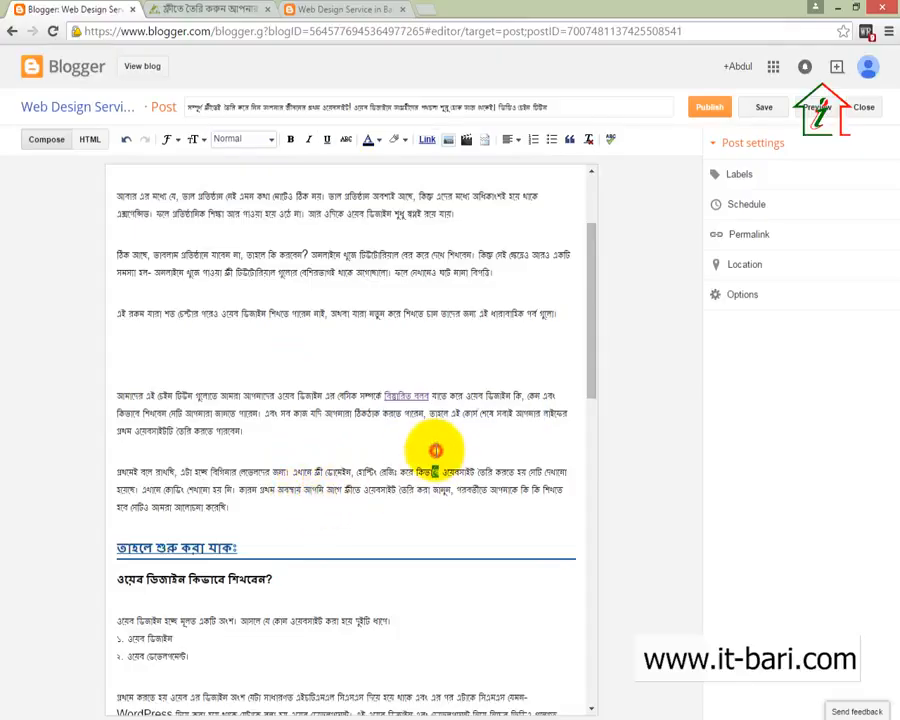
pyautogui.click(405, 396)
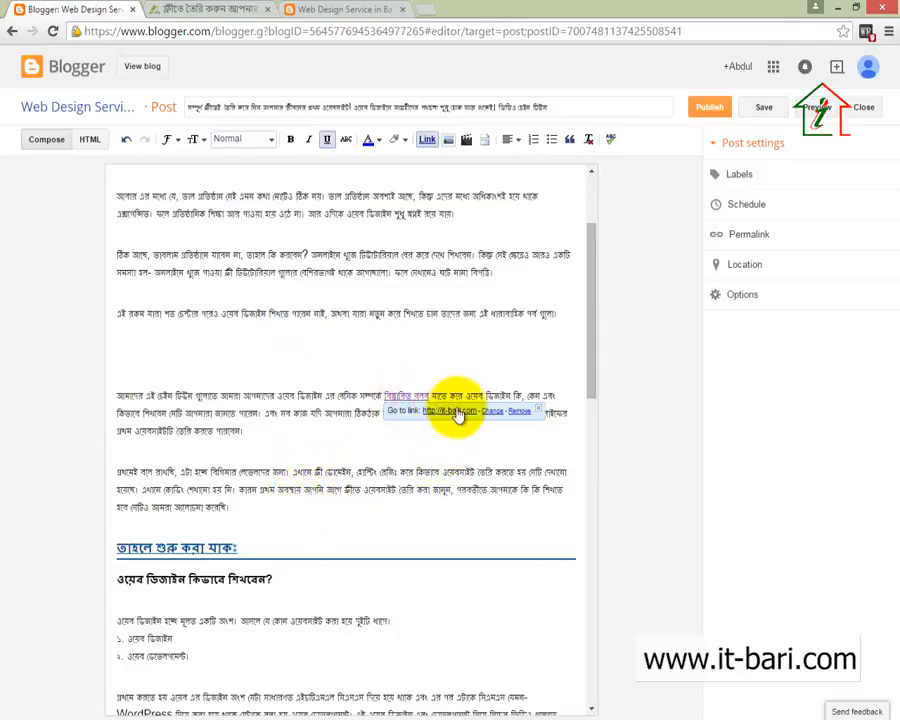
pyautogui.click(369, 431)
# Step: Try a dark teal text colour on the third paragraph of the post body
pyautogui.scroll(-5, 372, 438)
pyautogui.scroll(8, 372, 455)
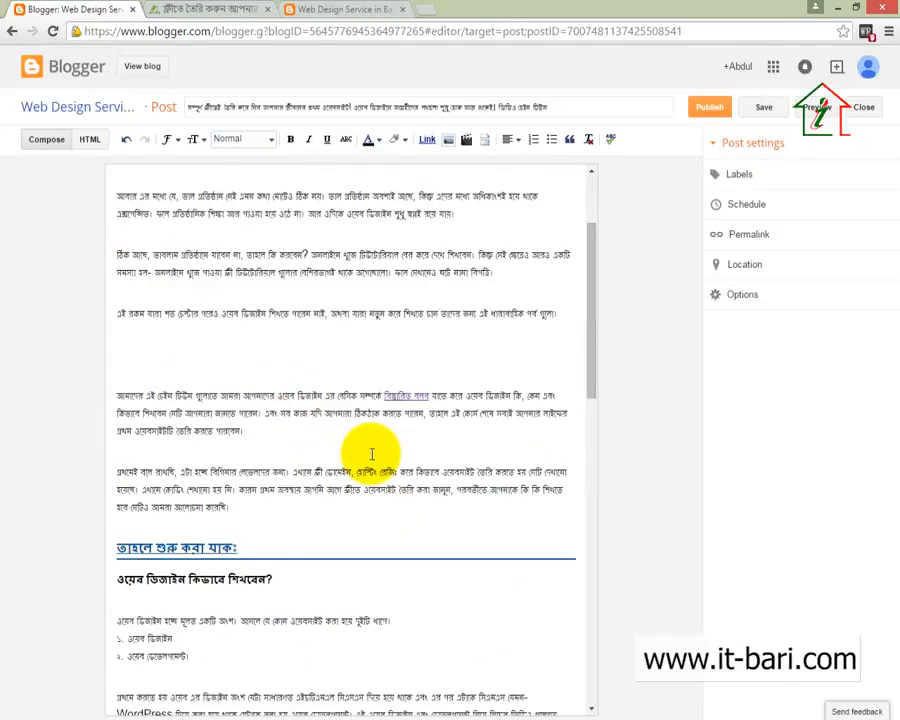
pyautogui.moveTo(507, 284); pyautogui.dragTo(323, 293)
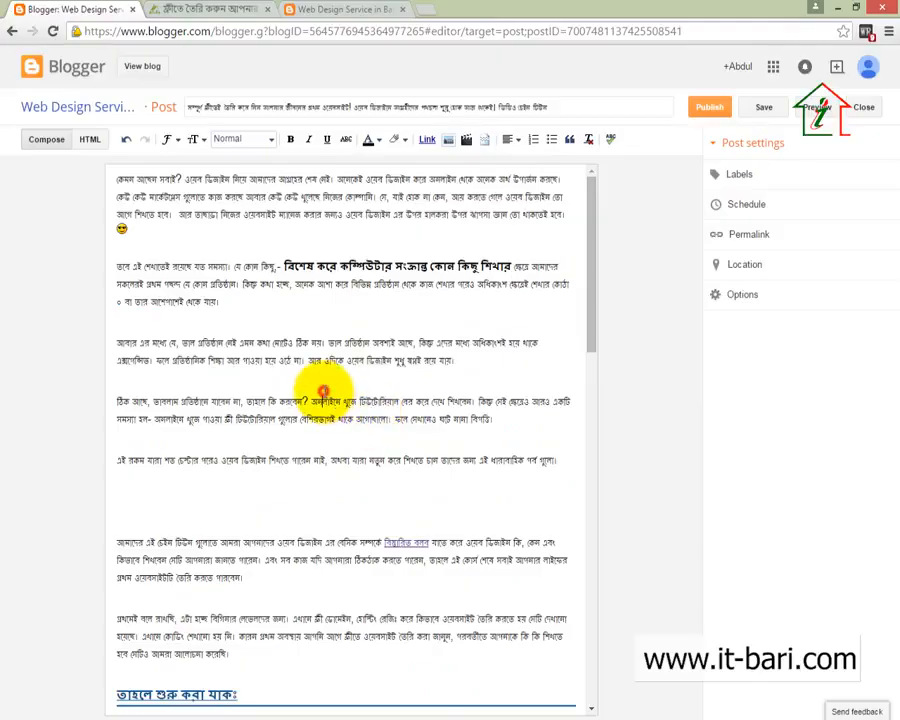
pyautogui.moveTo(458, 362); pyautogui.dragTo(116, 343)
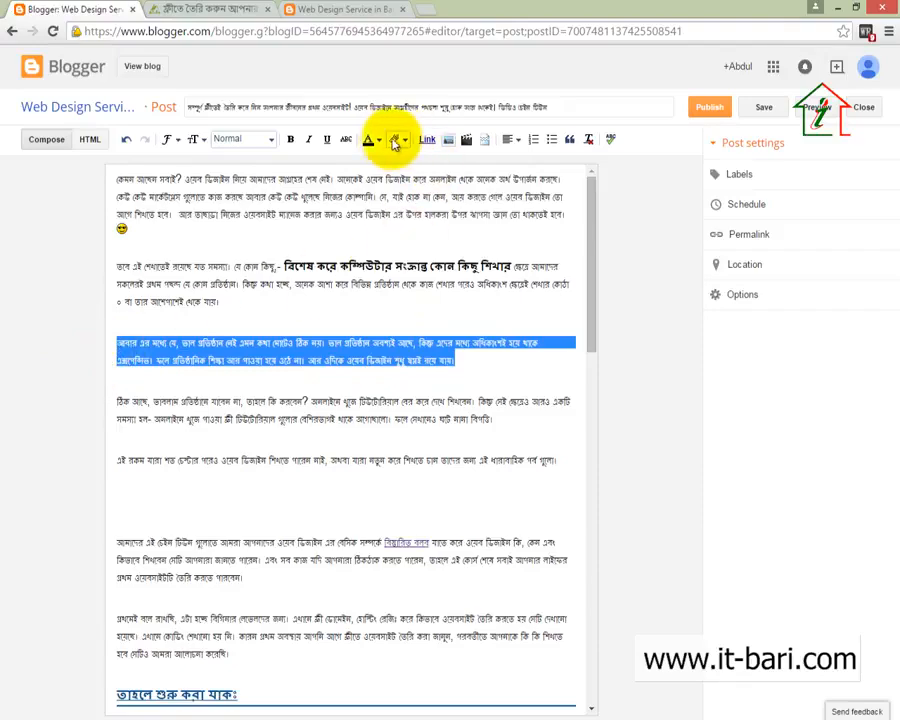
pyautogui.click(380, 143)
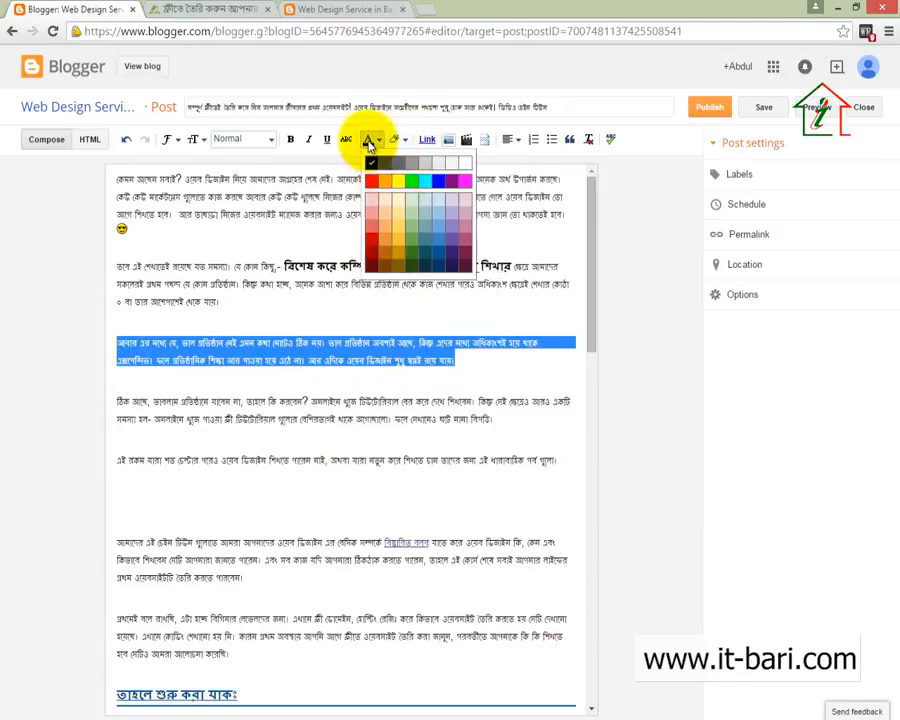
pyautogui.click(428, 257)
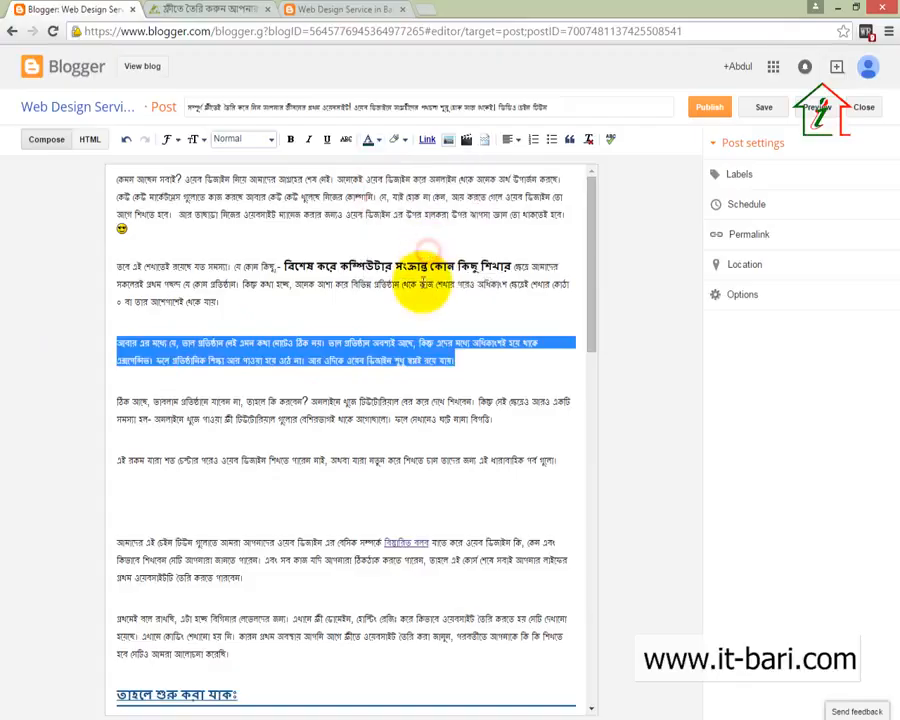
pyautogui.click(402, 372)
# Step: Colour the text of the whole third paragraph red
pyautogui.moveTo(475, 362); pyautogui.dragTo(120, 340)
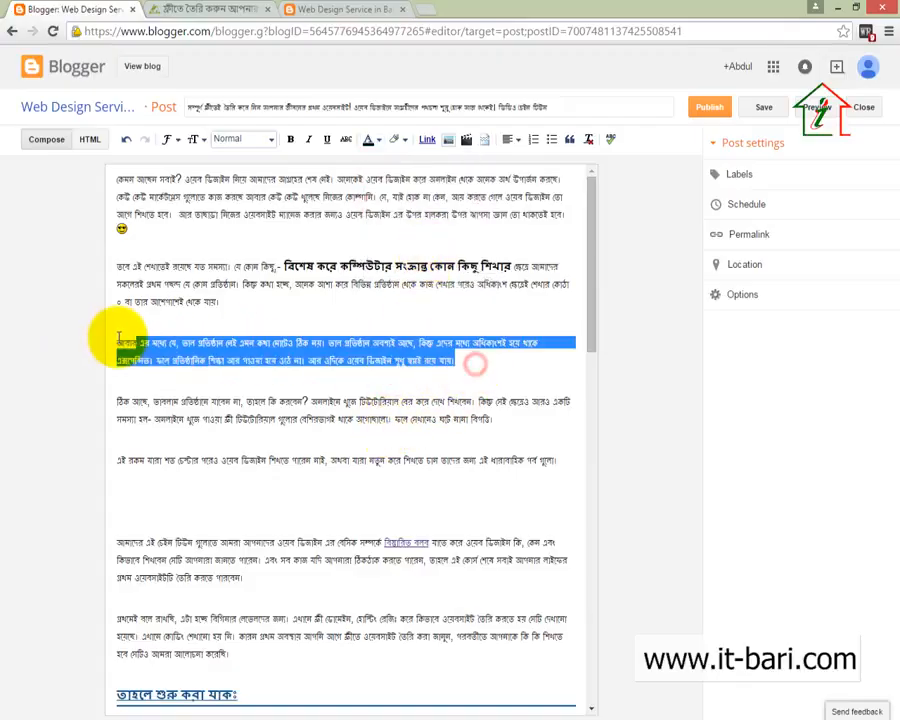
pyautogui.click(372, 142)
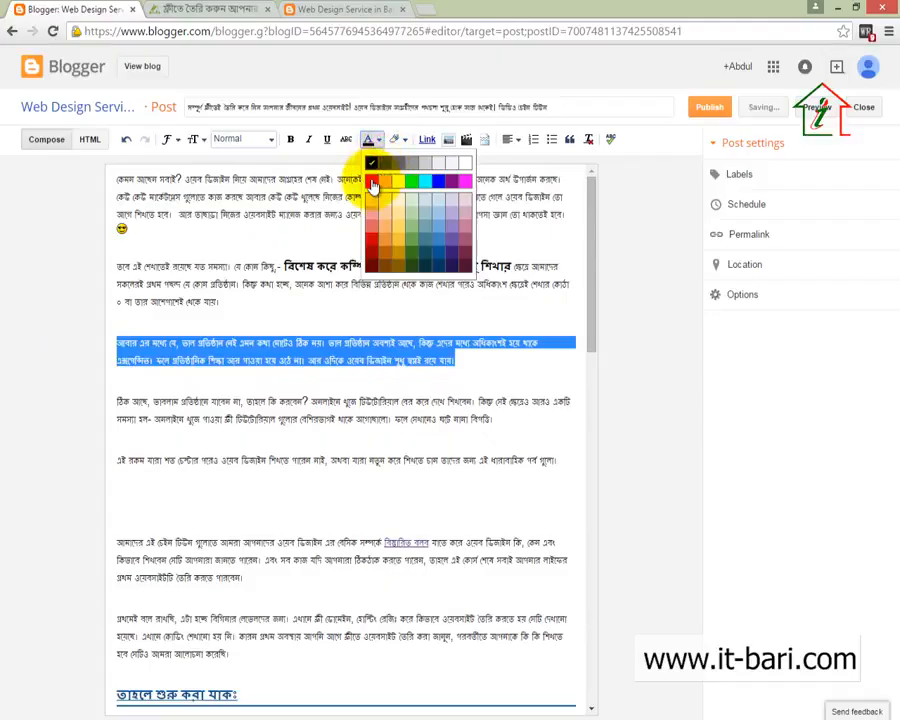
pyautogui.click(371, 186)
pyautogui.click(372, 376)
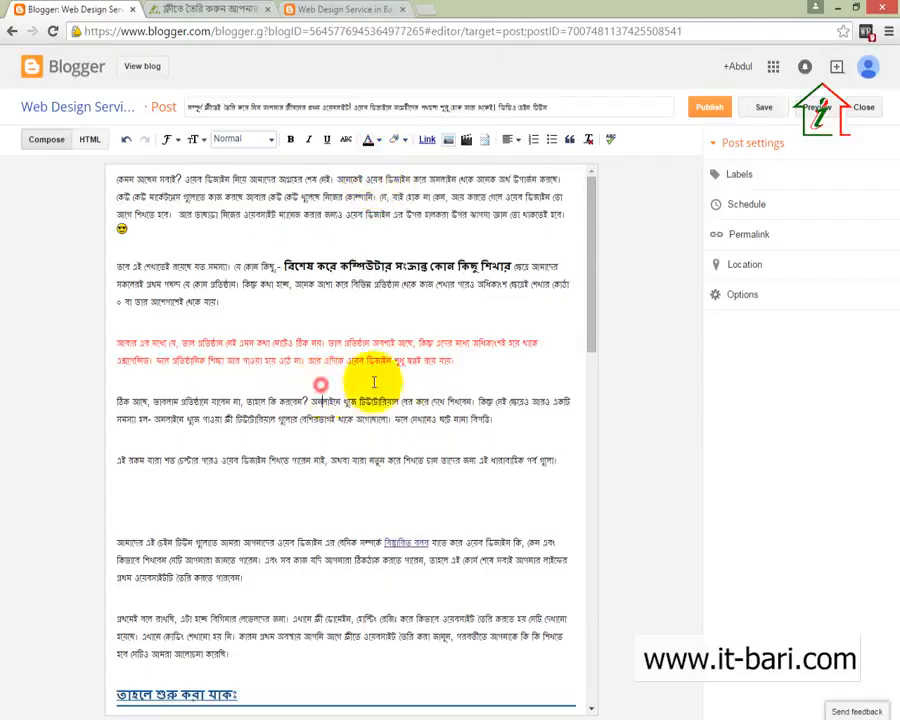
pyautogui.moveTo(476, 360); pyautogui.dragTo(198, 341)
pyautogui.click(278, 417)
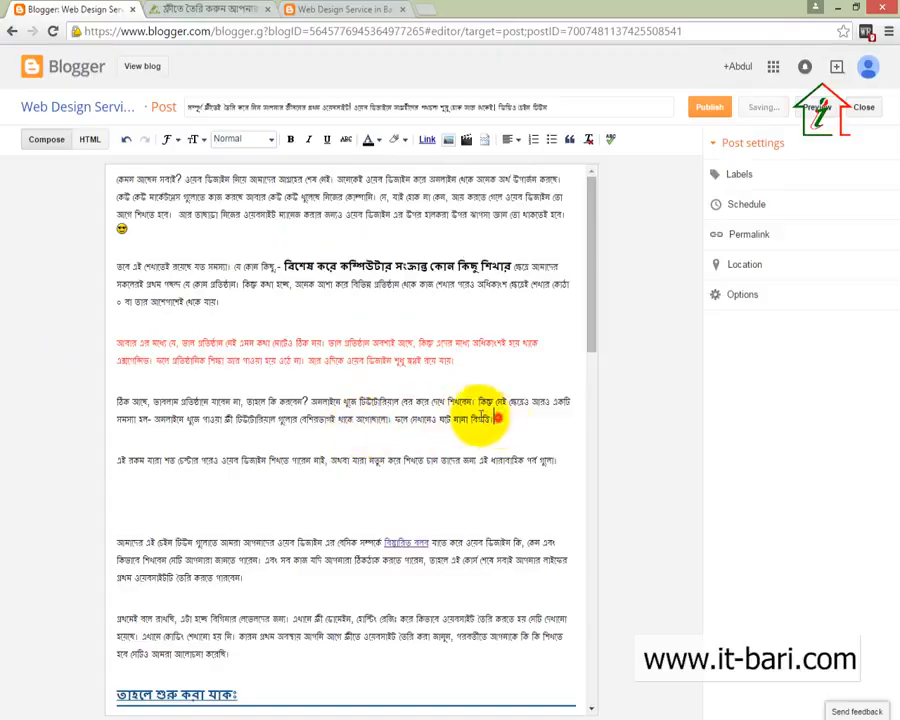
# Step: Give the fourth paragraph a light blue text background from just after its question mark to its end
pyautogui.moveTo(542, 421); pyautogui.dragTo(314, 400)
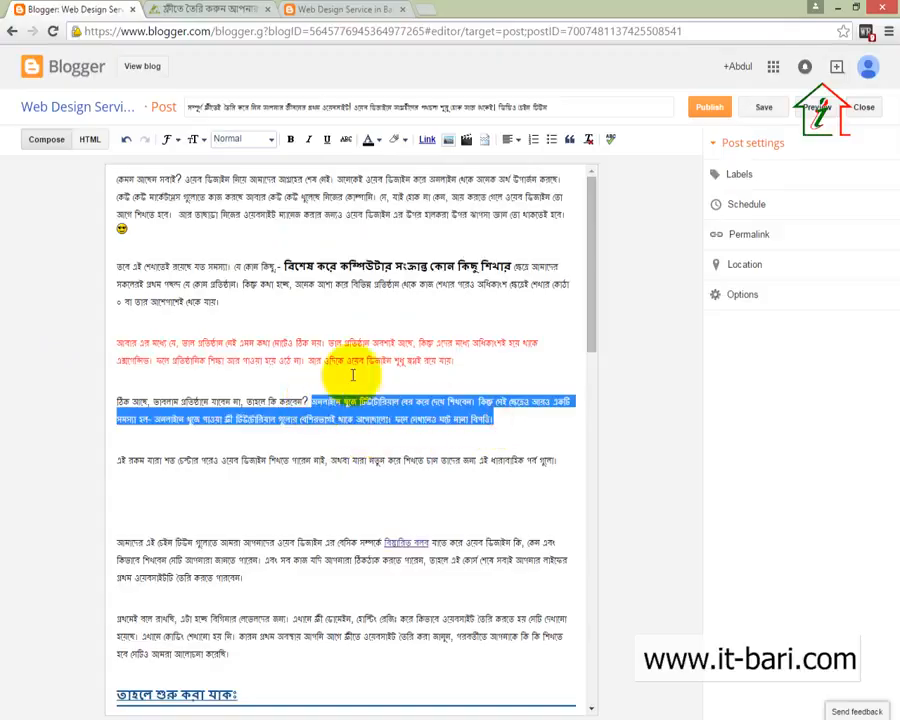
pyautogui.click(407, 145)
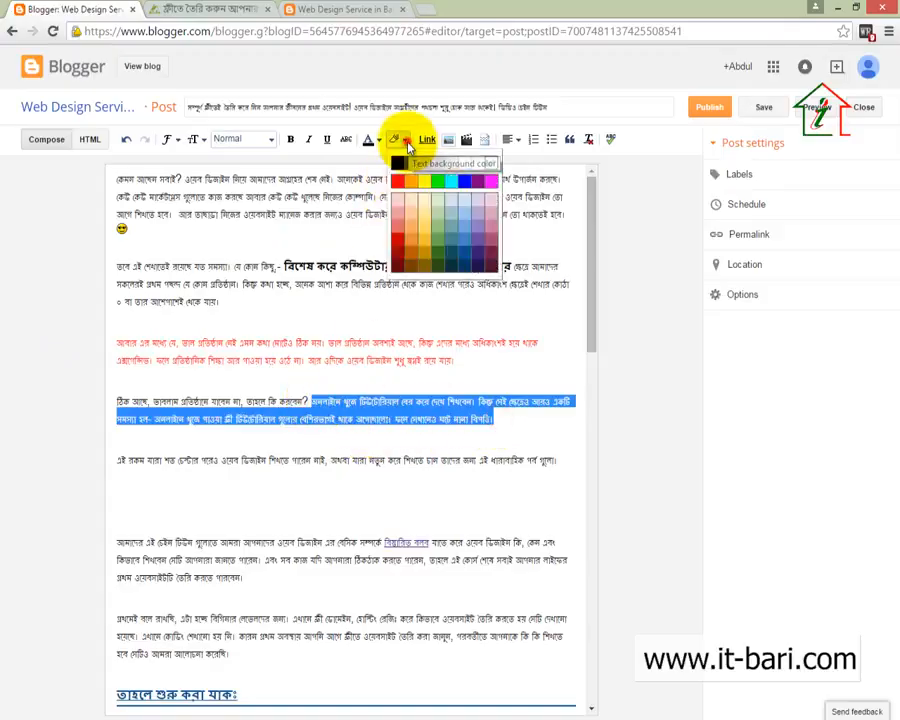
pyautogui.click(463, 197)
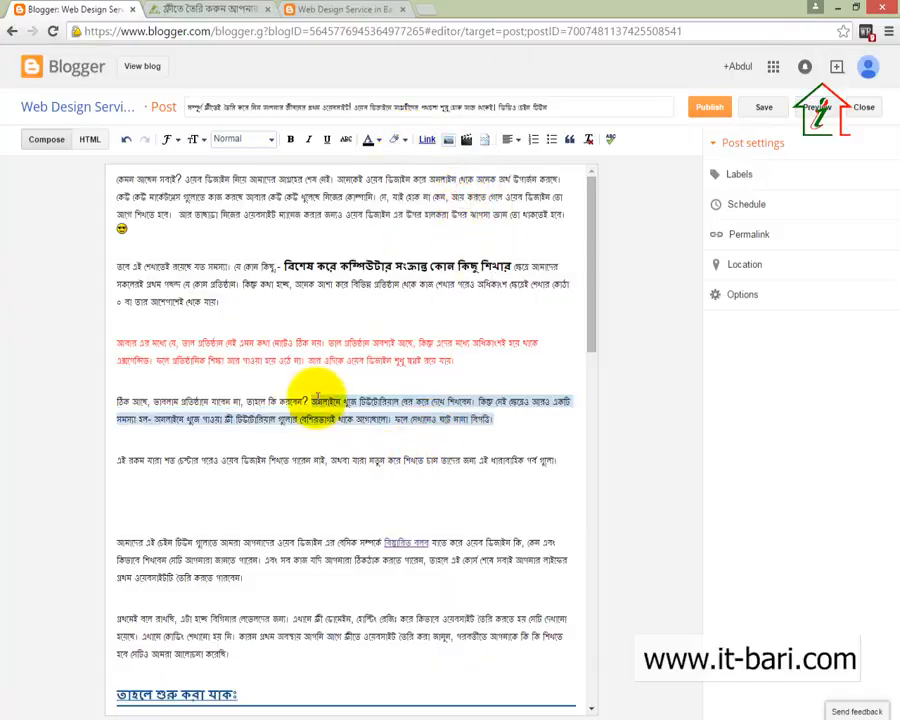
pyautogui.click(435, 428)
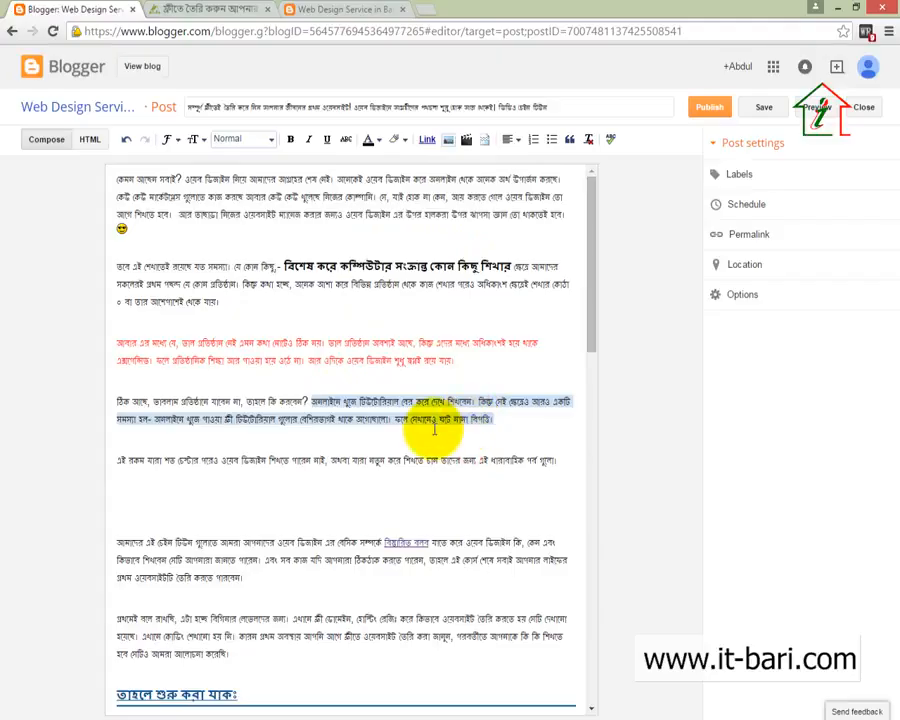
# Step: Start an image upload for the blank line below the fifth paragraph of the post body
pyautogui.scroll(-10, 440, 430)
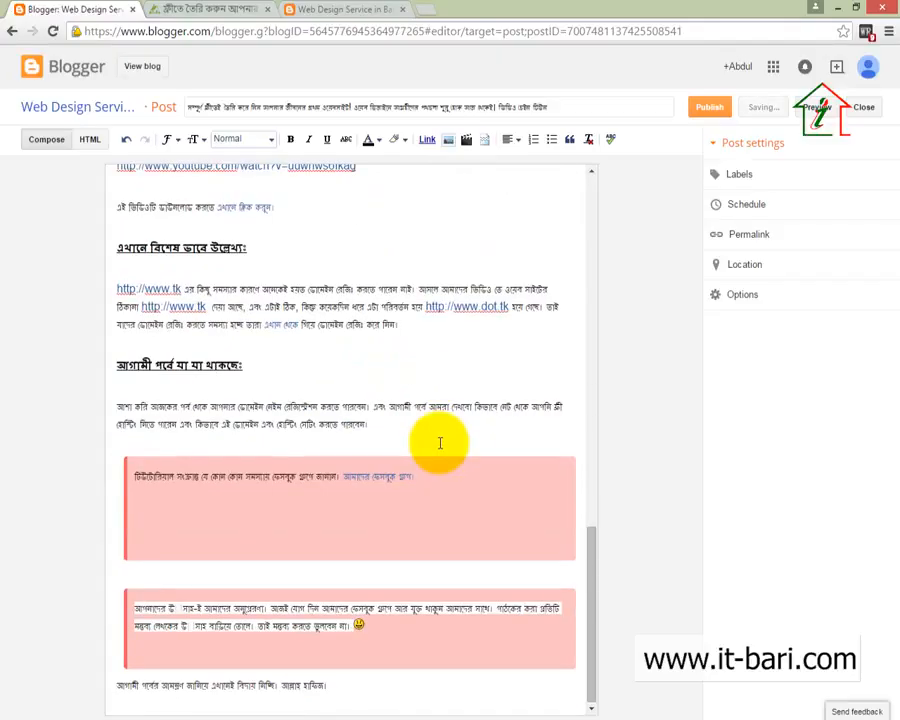
pyautogui.scroll(10, 440, 443)
pyautogui.scroll(4, 441, 443)
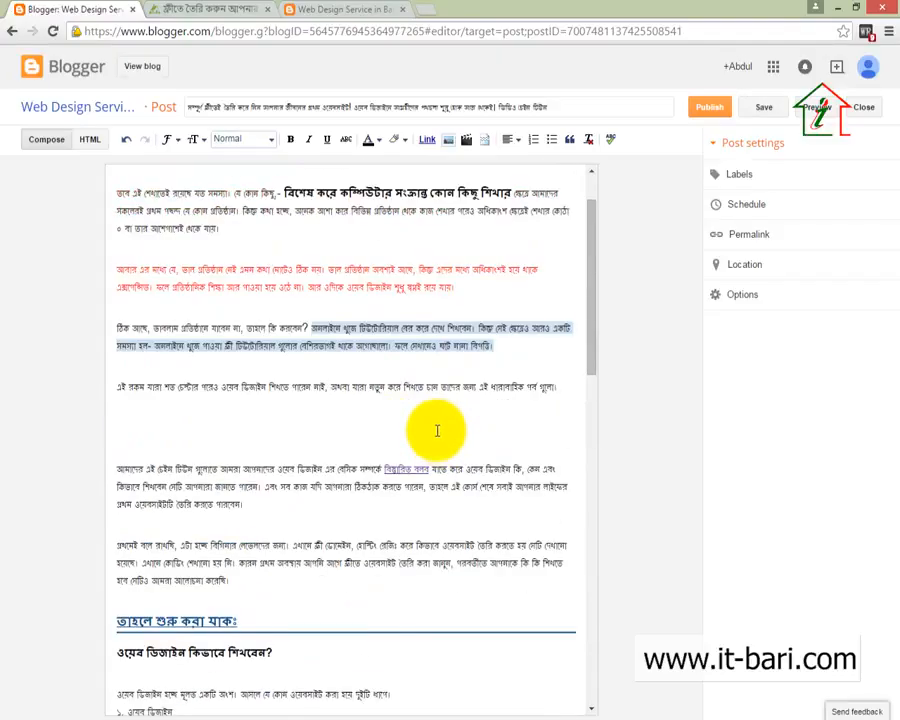
pyautogui.click(376, 434)
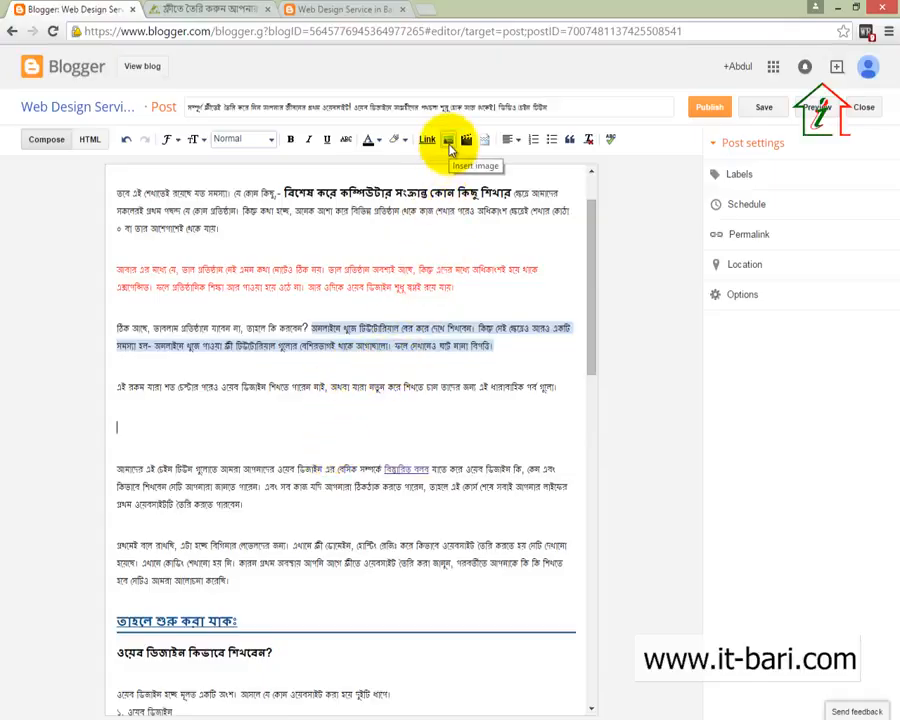
pyautogui.click(449, 145)
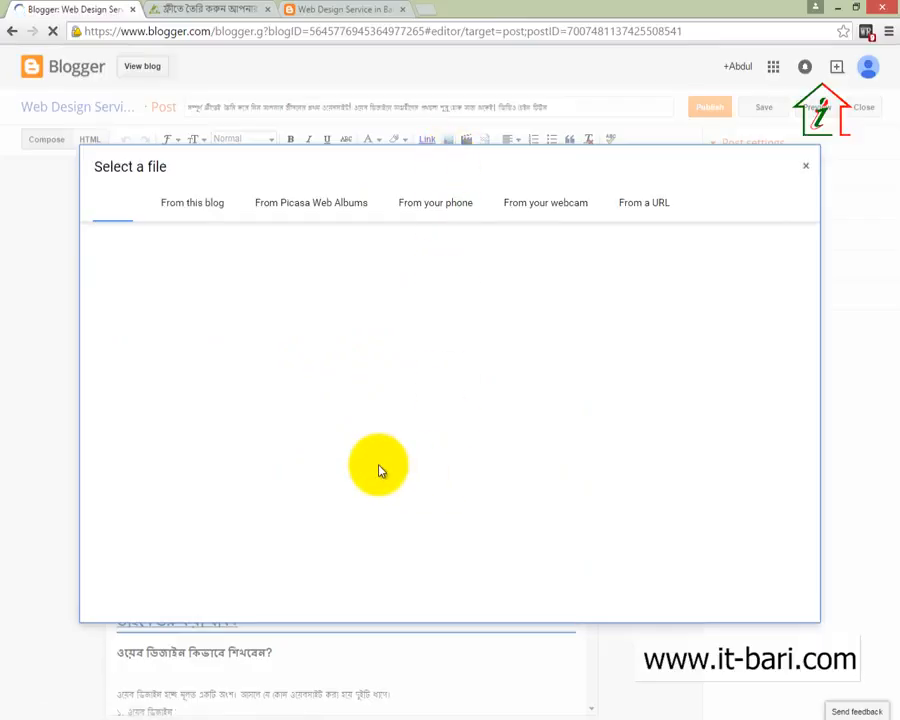
pyautogui.click(106, 205)
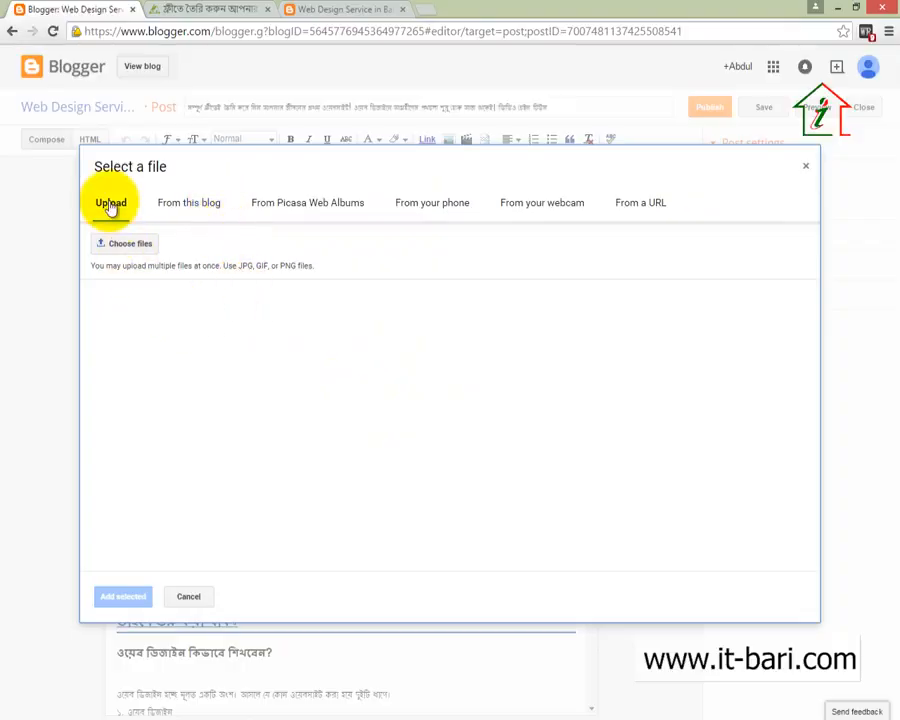
# Step: Upload flower-nice-Bangladesh-23.jpg from the Downloads folder and add it to the post
pyautogui.click(131, 246)
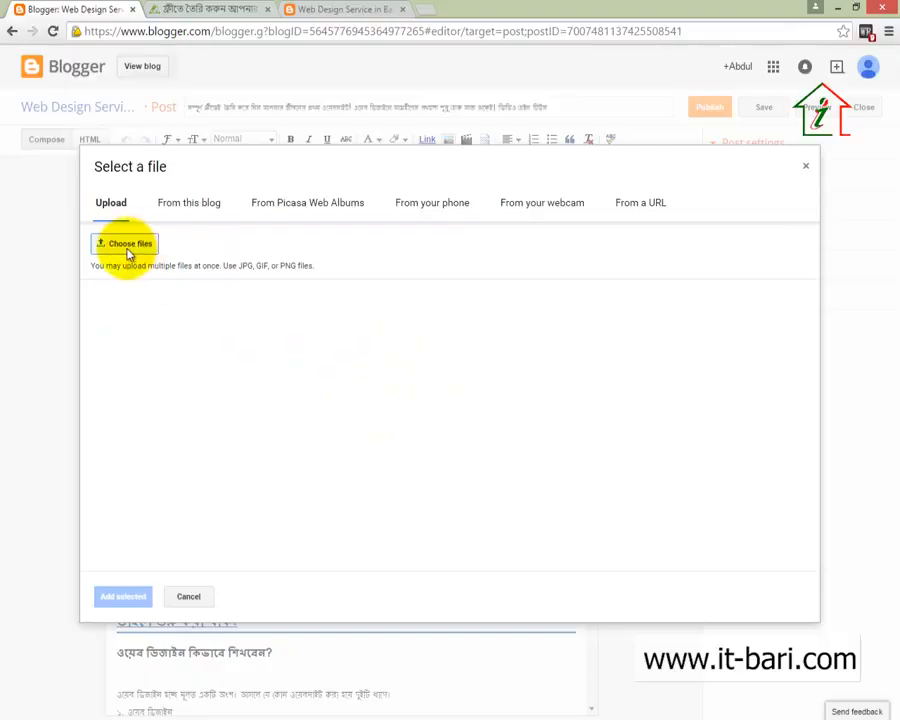
pyautogui.click(127, 248)
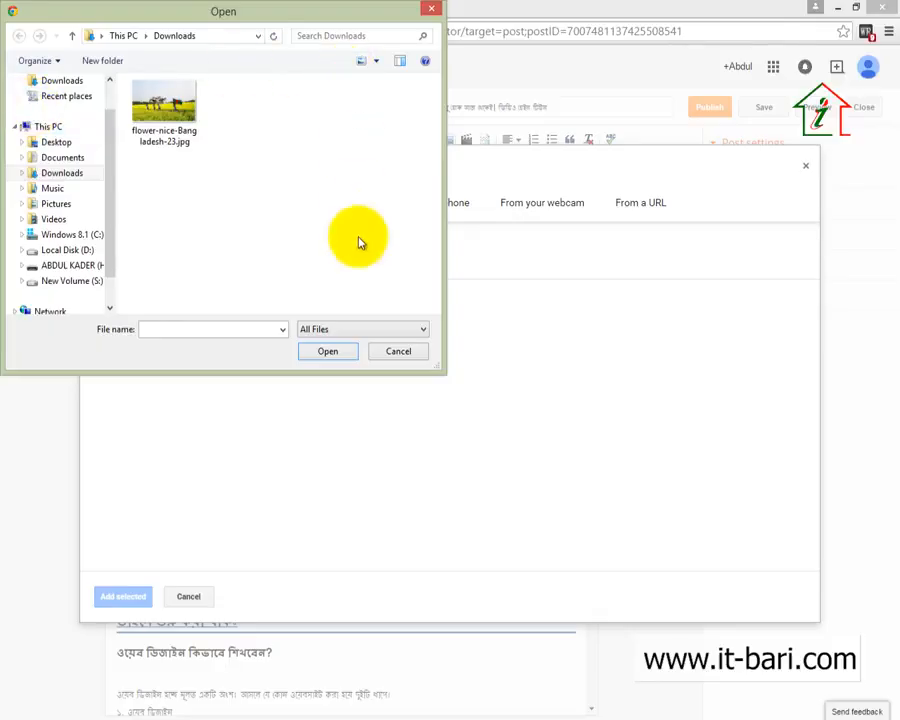
pyautogui.click(172, 128)
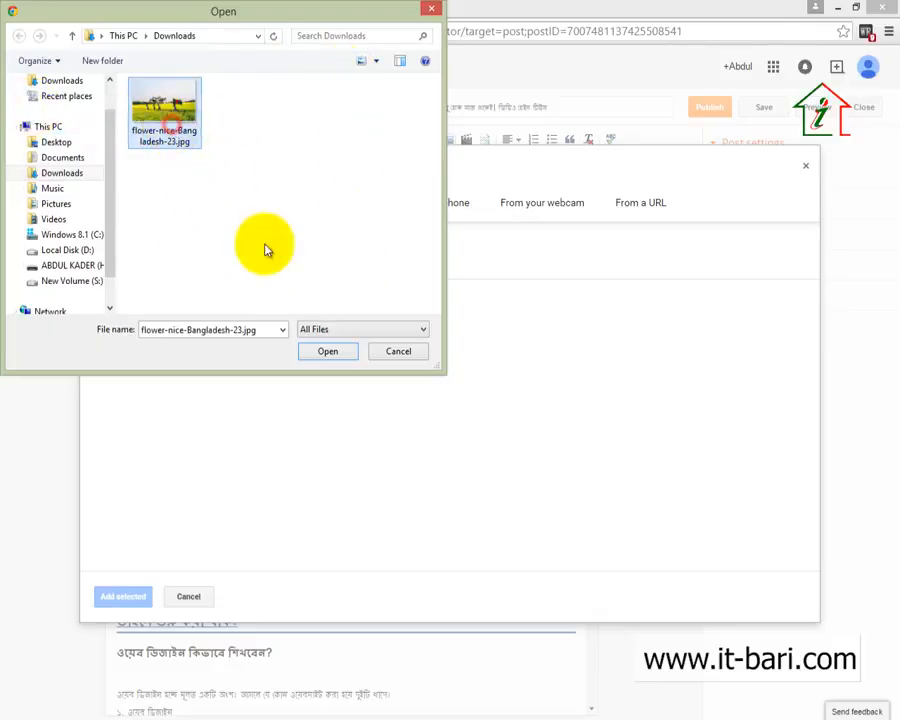
pyautogui.click(320, 352)
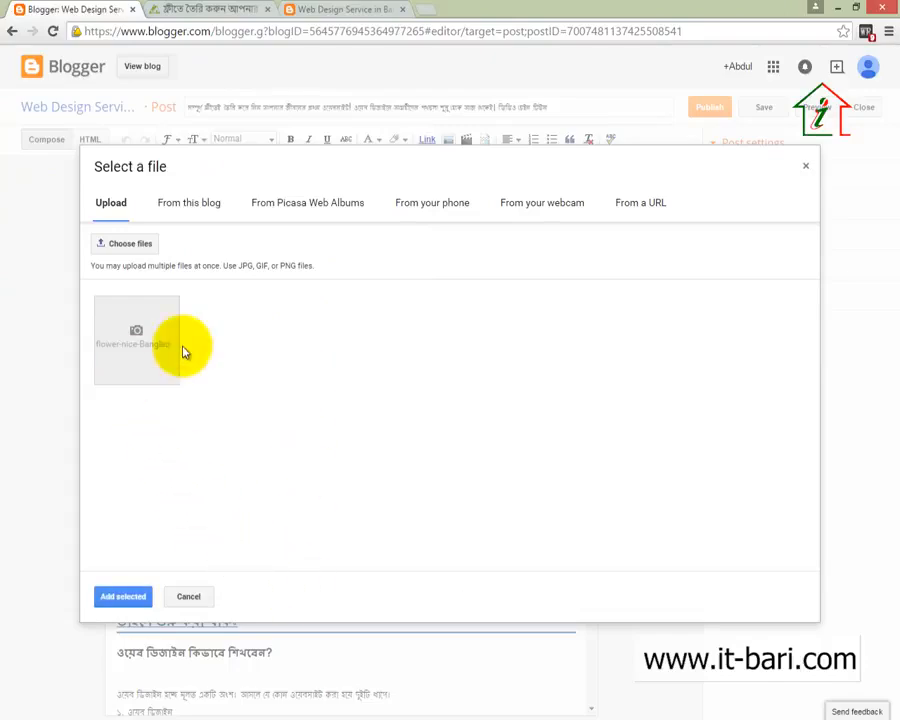
pyautogui.click(141, 321)
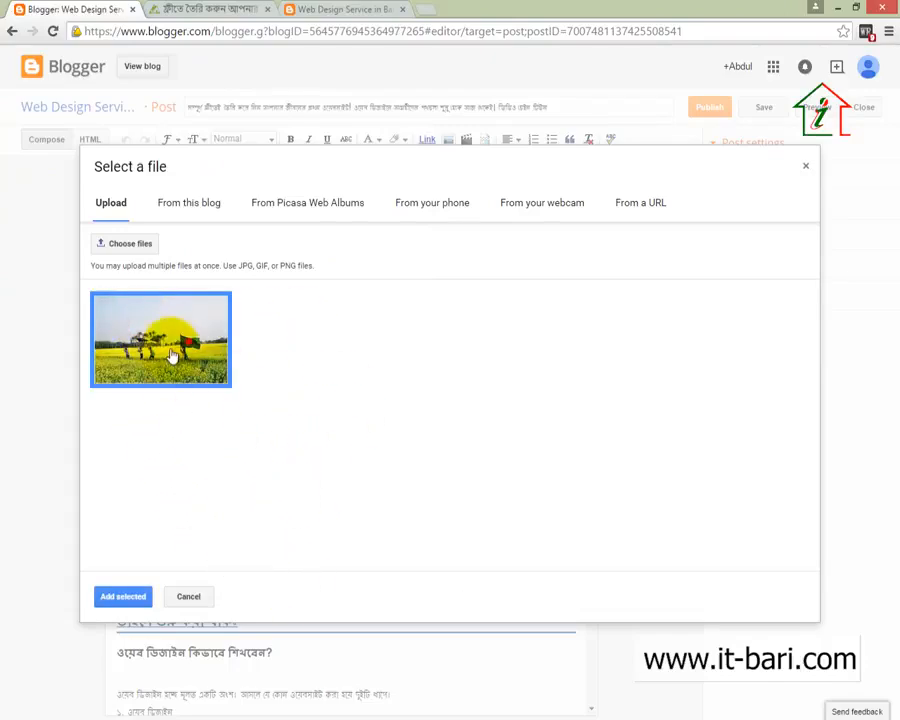
pyautogui.click(123, 597)
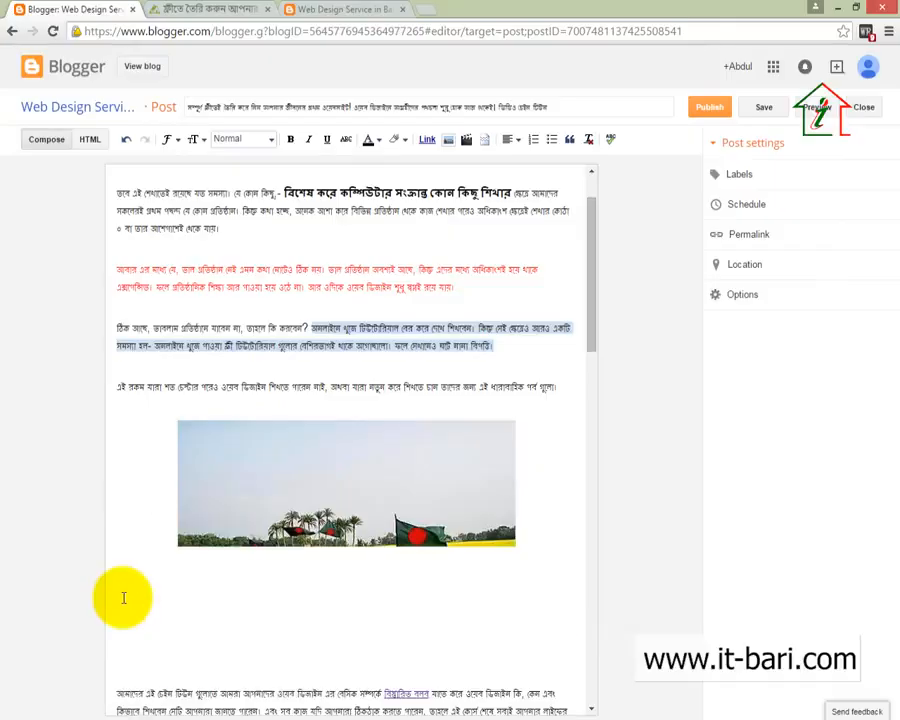
# Step: Look over the inserted image and the rest of the post body down to its closing lines
pyautogui.click(346, 508)
pyautogui.scroll(-1, 411, 490)
pyautogui.scroll(-2, 411, 490)
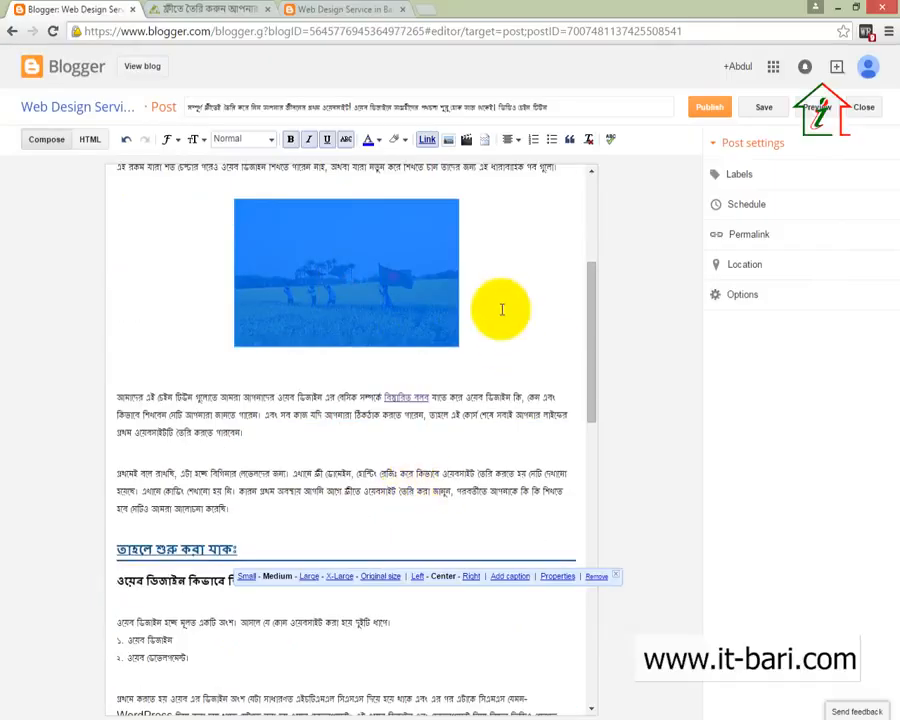
pyautogui.click(498, 306)
pyautogui.scroll(-9, 226, 503)
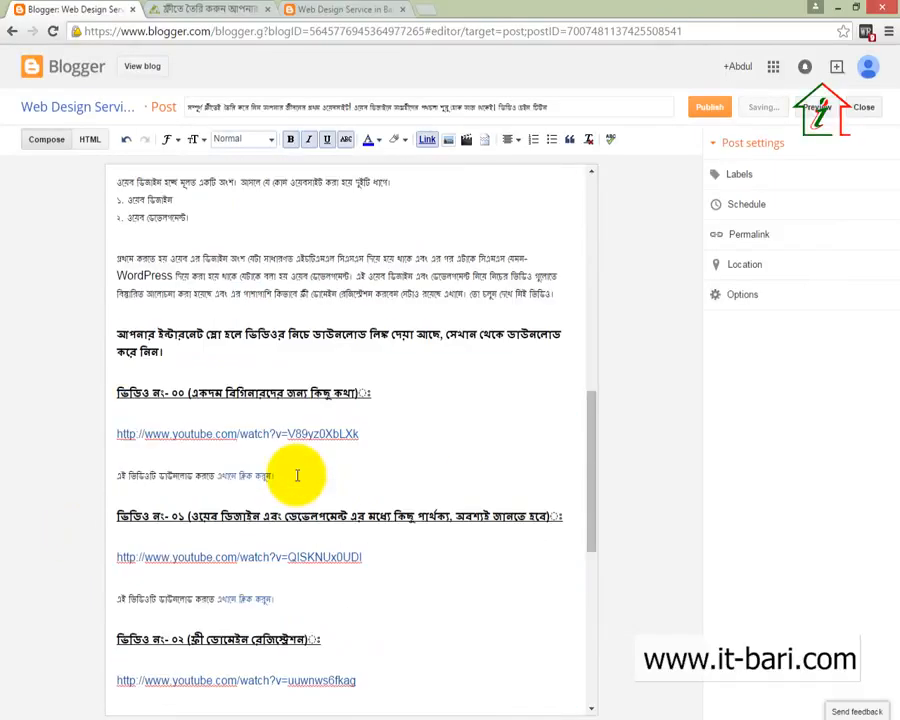
pyautogui.scroll(-1, 297, 482)
pyautogui.scroll(15, 301, 484)
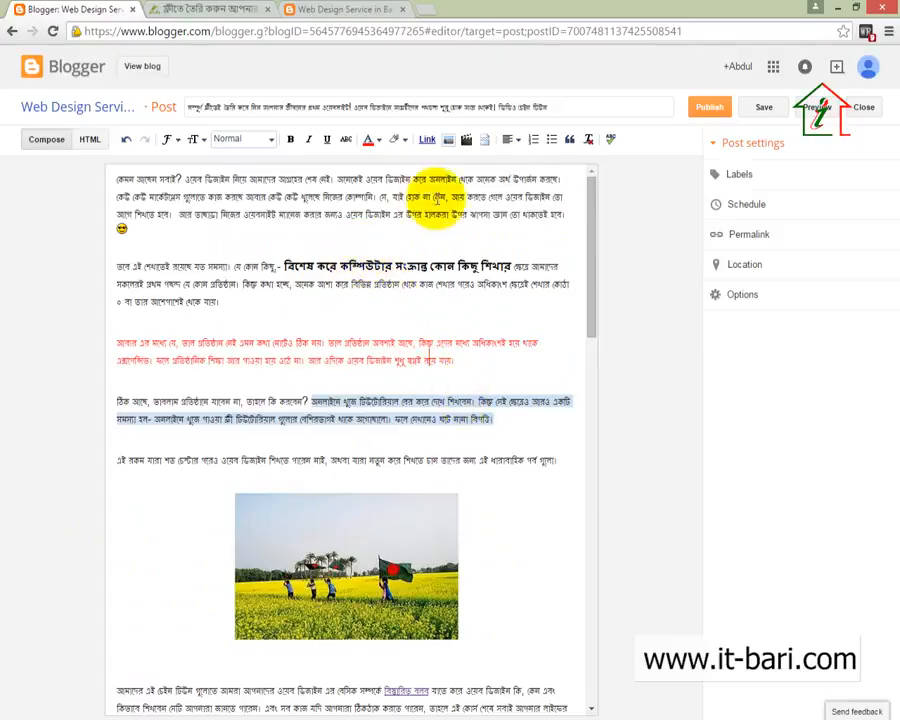
pyautogui.click(454, 237)
pyautogui.click(357, 320)
pyautogui.click(241, 317)
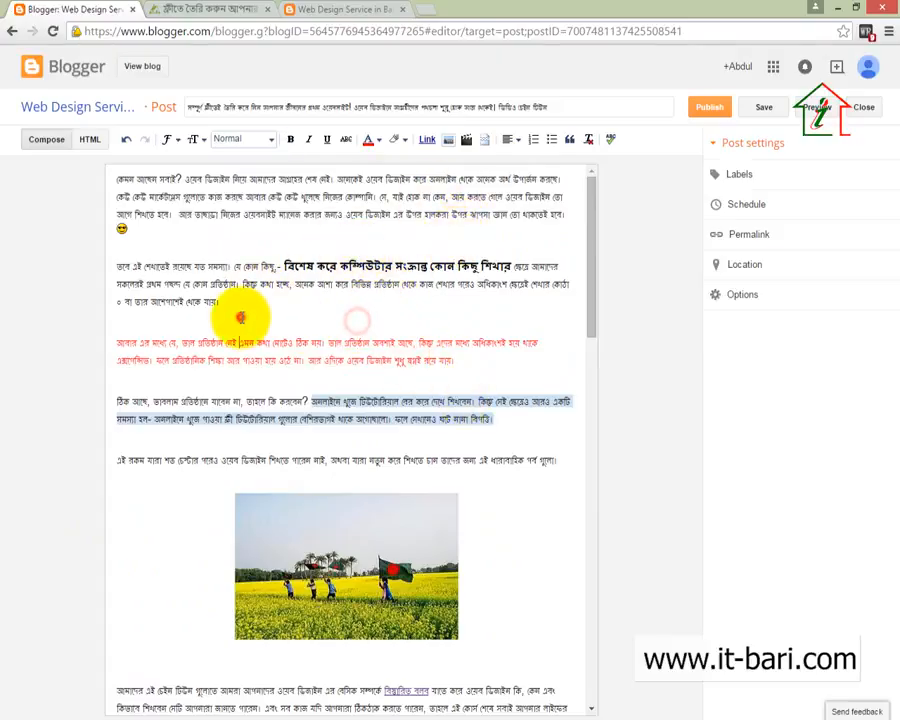
pyautogui.click(274, 301)
pyautogui.click(288, 238)
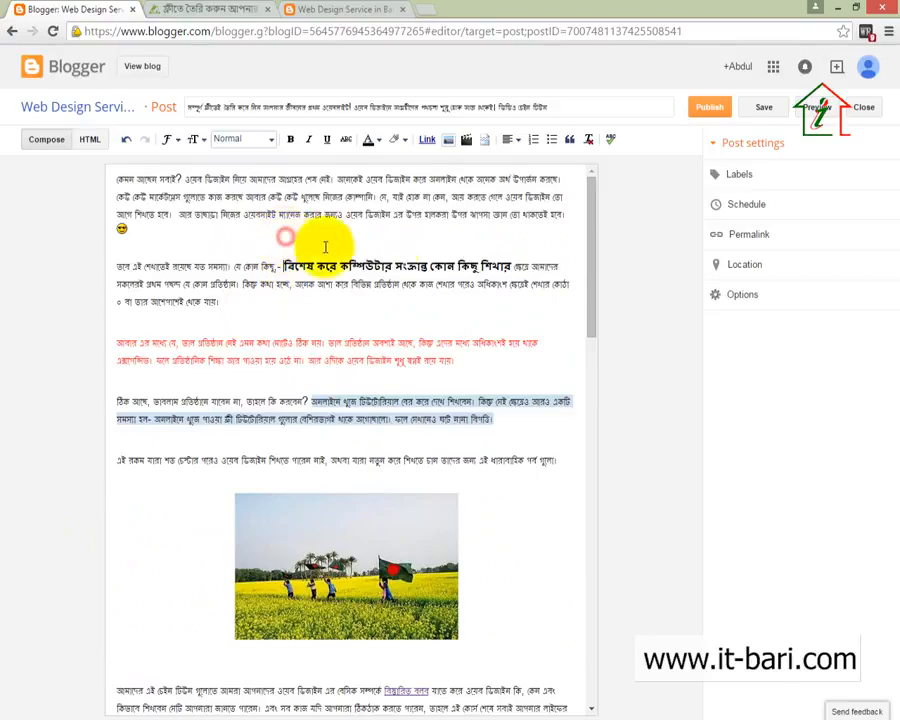
pyautogui.click(570, 214)
pyautogui.scroll(-3, 458, 333)
pyautogui.scroll(-8, 458, 331)
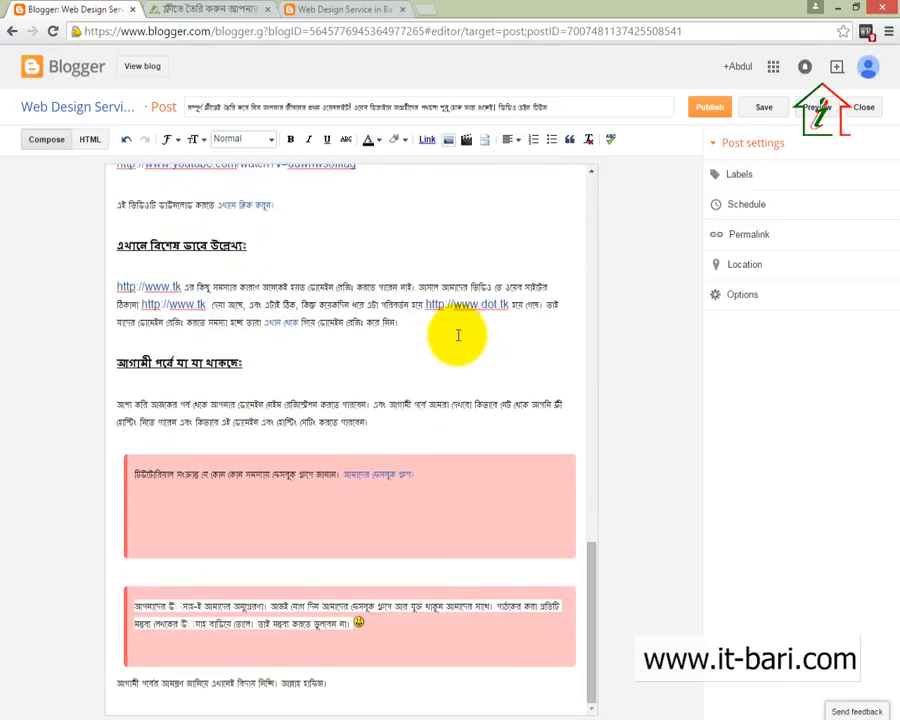
pyautogui.scroll(8, 460, 341)
pyautogui.scroll(3, 466, 357)
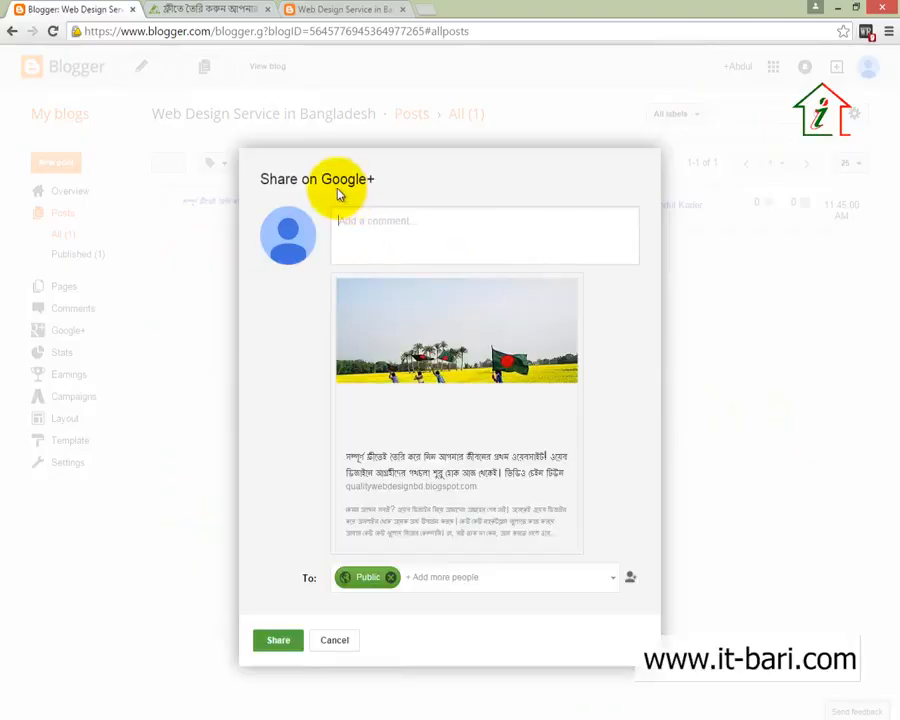
# Step: Cancel sharing the newly published post on Google+
pyautogui.moveTo(259, 166); pyautogui.dragTo(644, 660)
pyautogui.press('Escape')
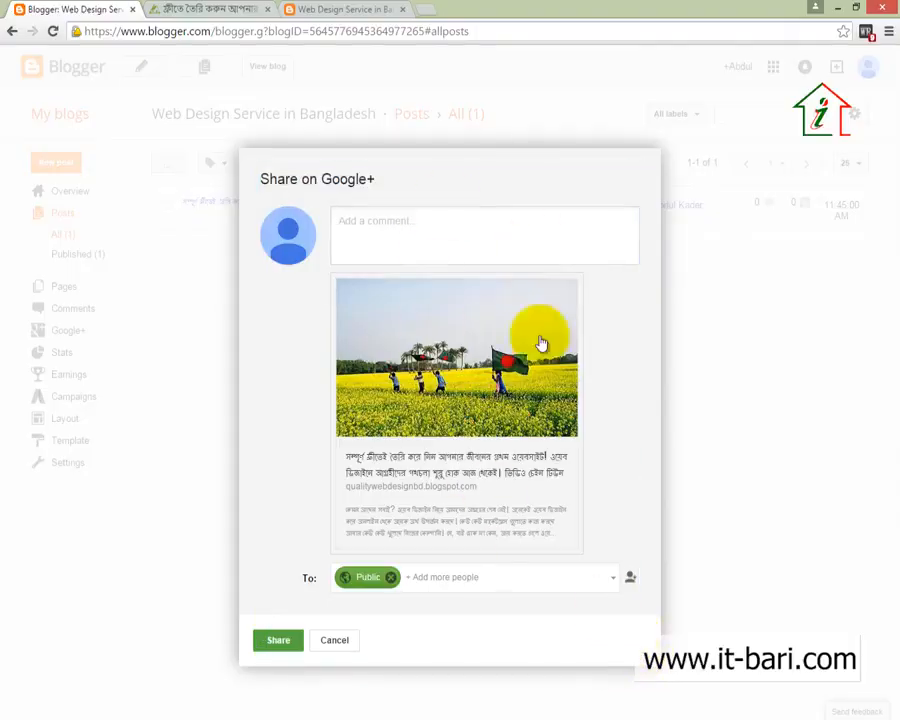
pyautogui.click(331, 645)
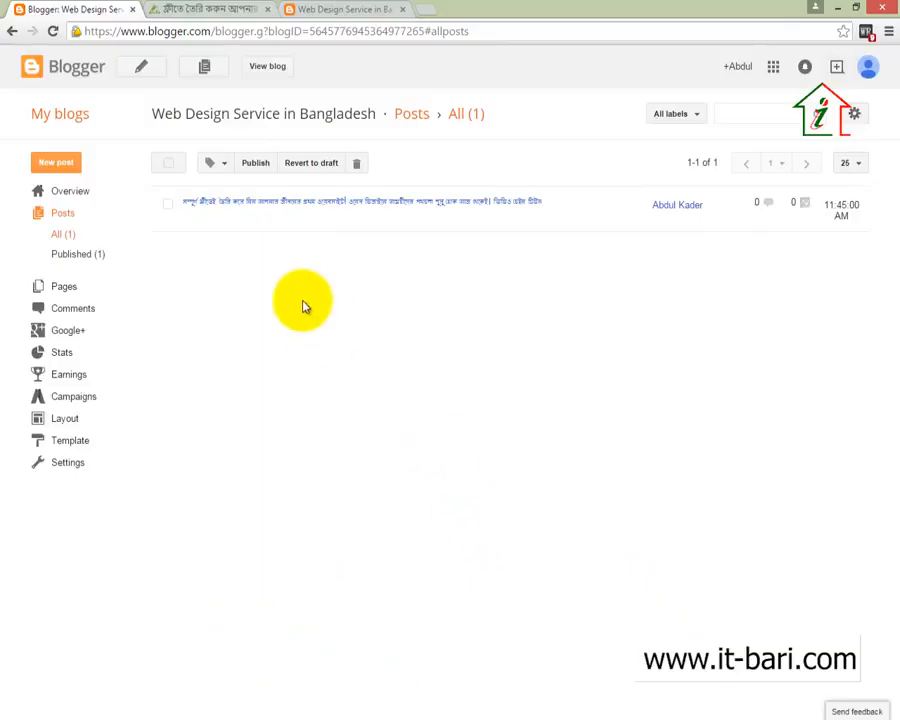
# Step: View the live blog in a new browser tab and close the older tab showing the blog
pyautogui.moveTo(266, 214)
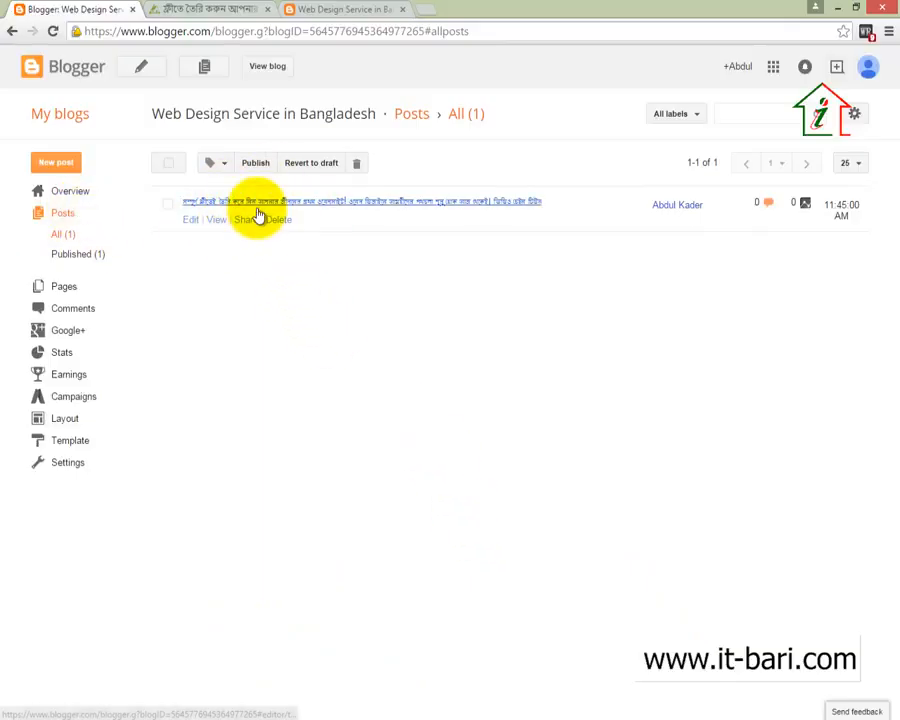
pyautogui.click(267, 78)
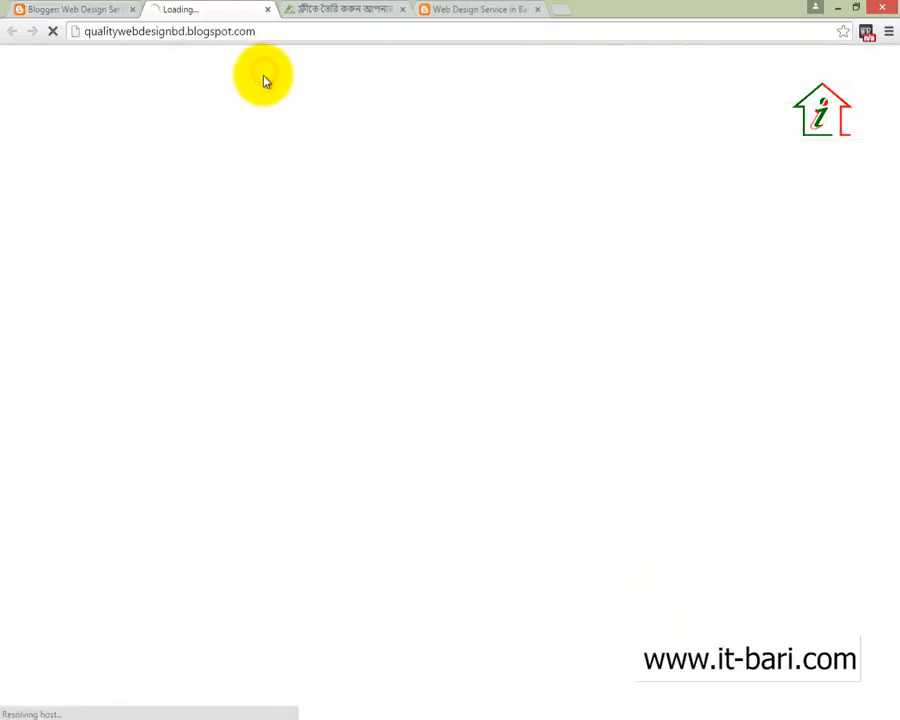
pyautogui.click(538, 10)
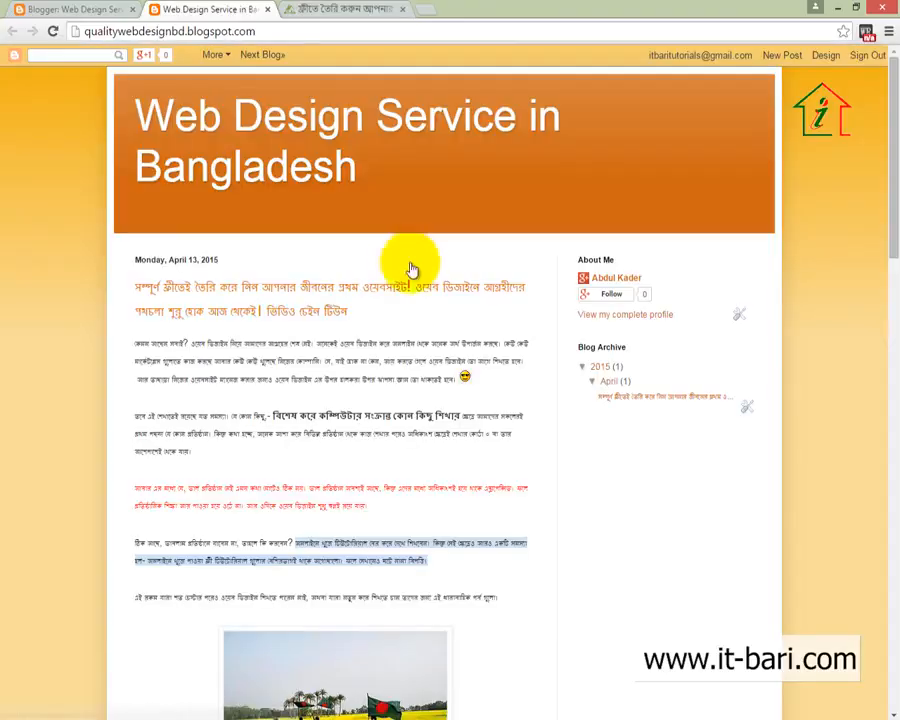
# Step: Examine the published post on the live blog, checking its formatted paragraphs, image, video links and closing boxes
pyautogui.scroll(-9, 341, 446)
pyautogui.scroll(-10, 350, 465)
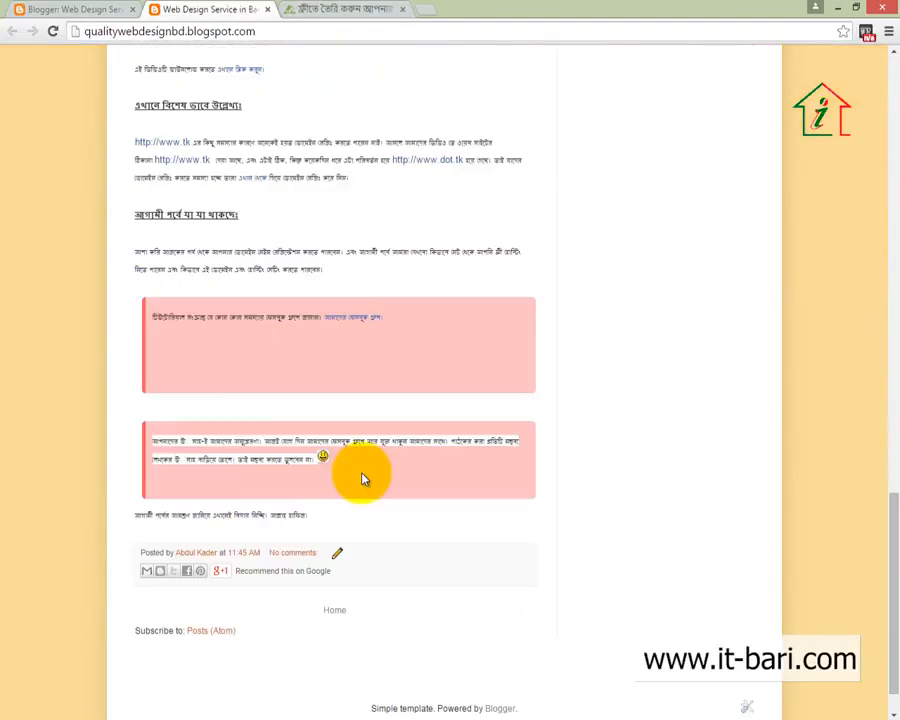
pyautogui.scroll(9, 412, 466)
pyautogui.scroll(10, 418, 460)
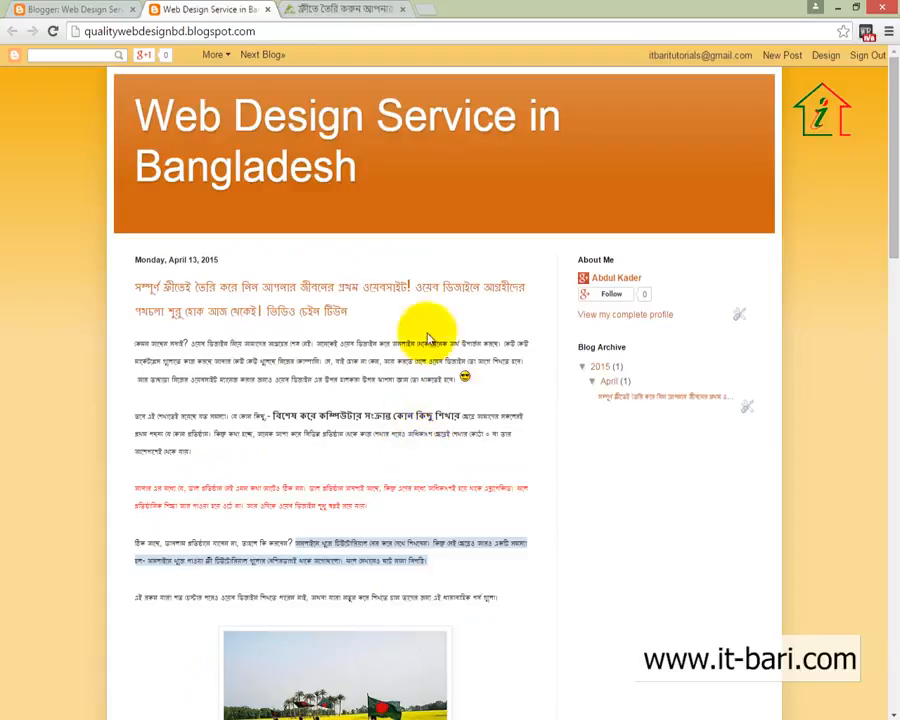
pyautogui.moveTo(896, 172); pyautogui.dragTo(896, 225)
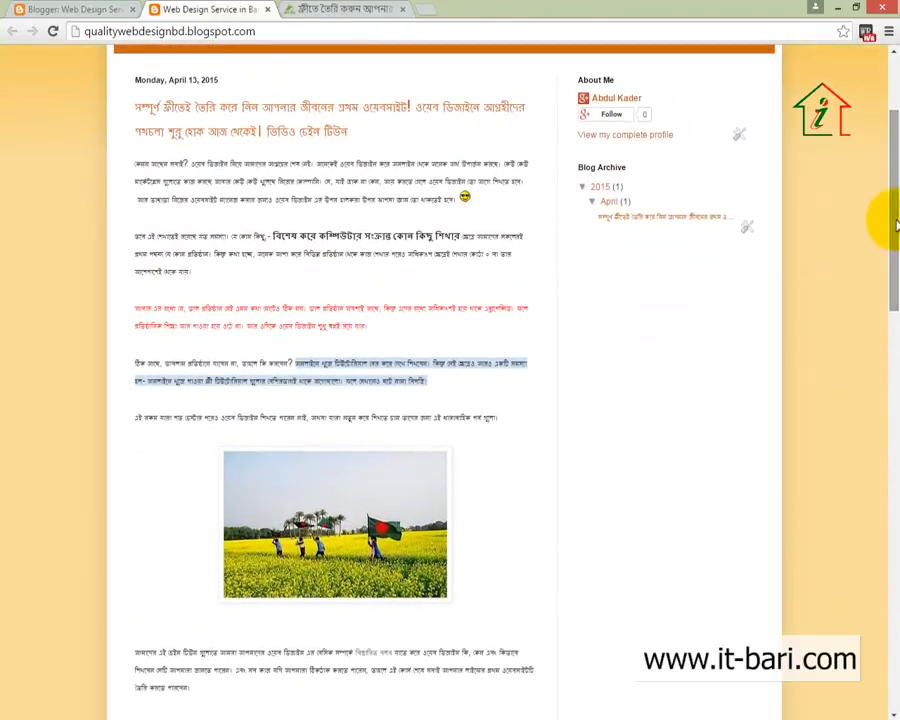
pyautogui.scroll(2, 382, 430)
pyautogui.scroll(-10, 225, 542)
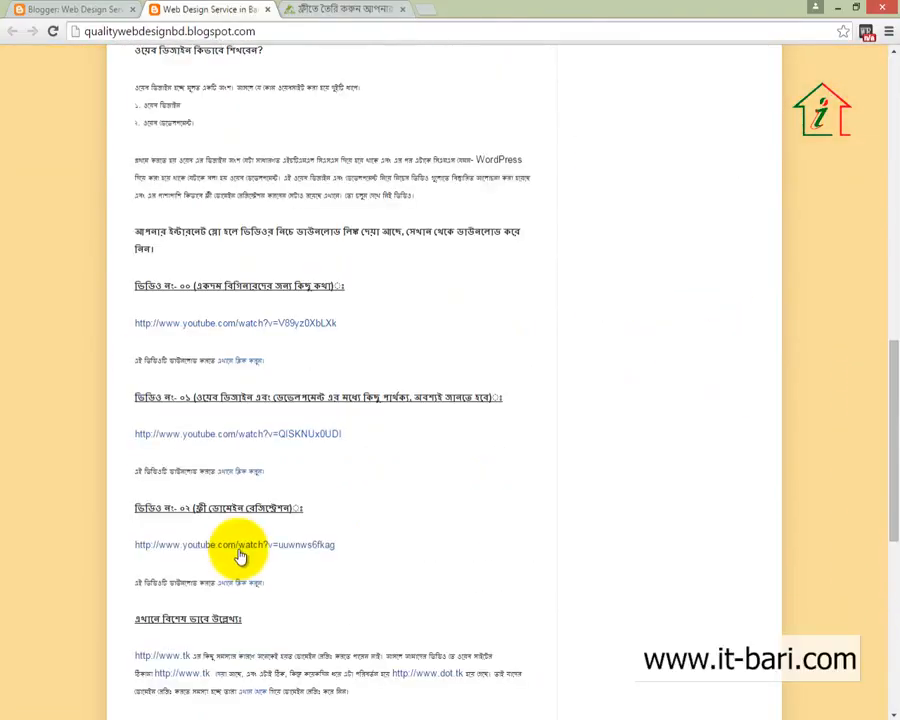
pyautogui.scroll(-4, 240, 556)
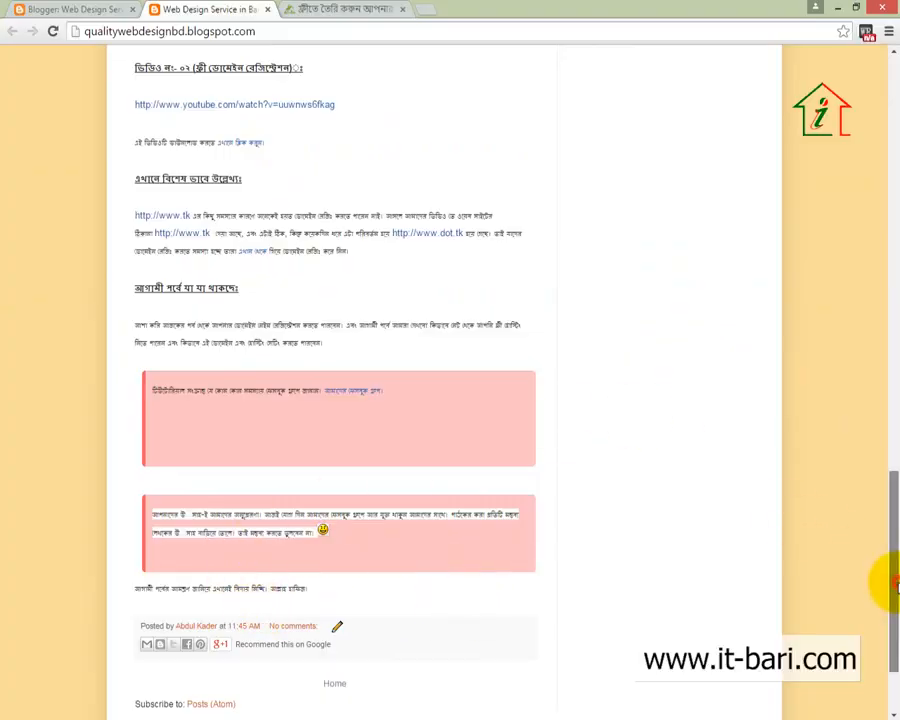
pyautogui.moveTo(893, 585); pyautogui.dragTo(880, 191)
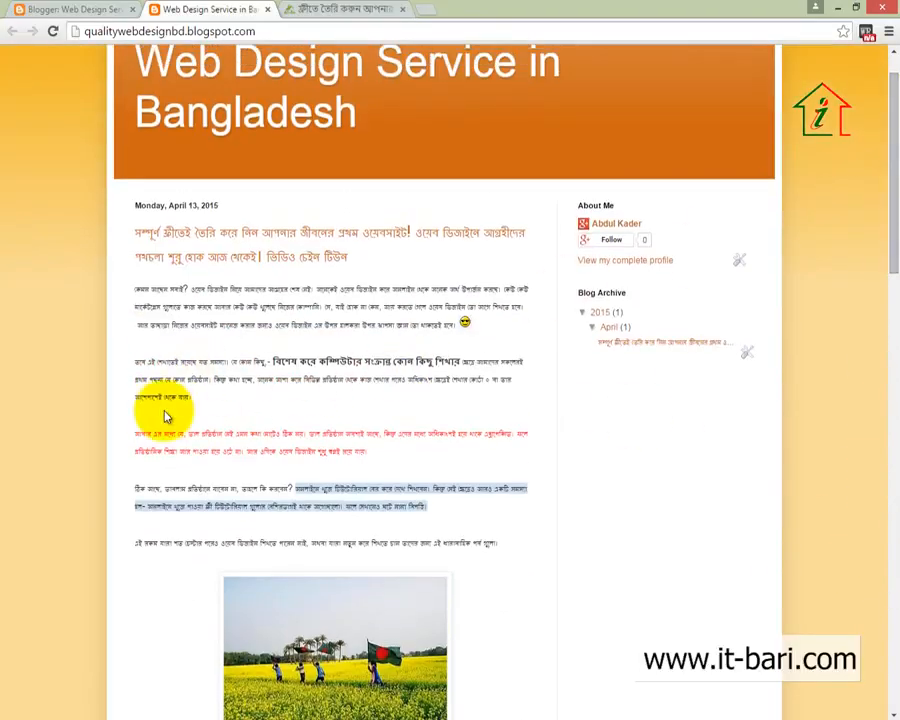
pyautogui.moveTo(121, 289); pyautogui.dragTo(512, 396)
pyautogui.click(607, 435)
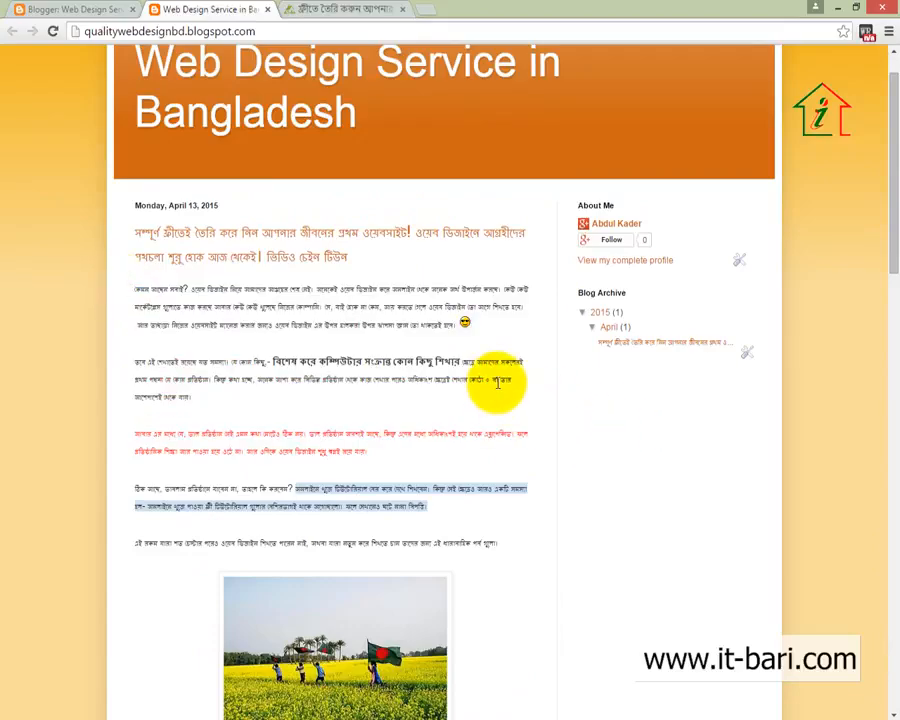
pyautogui.moveTo(893, 227)
pyautogui.mouseDown()
pyautogui.moveTo(884, 301)
pyautogui.moveTo(884, 600)
pyautogui.moveTo(889, 233)
pyautogui.mouseUp()
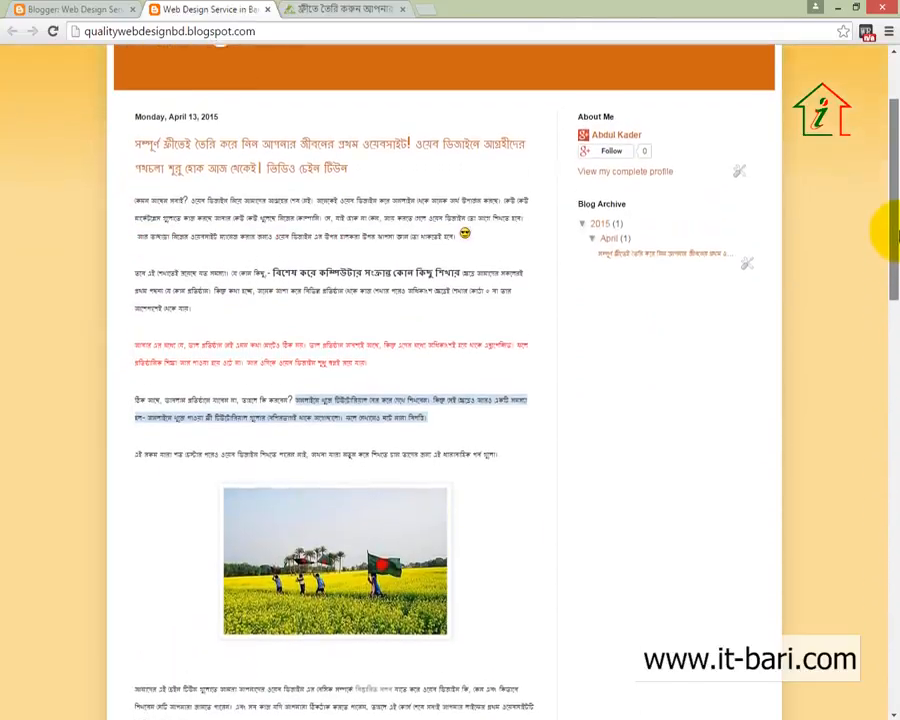
# Step: Return to the Blogger post list and open the published post for editing at its opening paragraphs
pyautogui.click(100, 10)
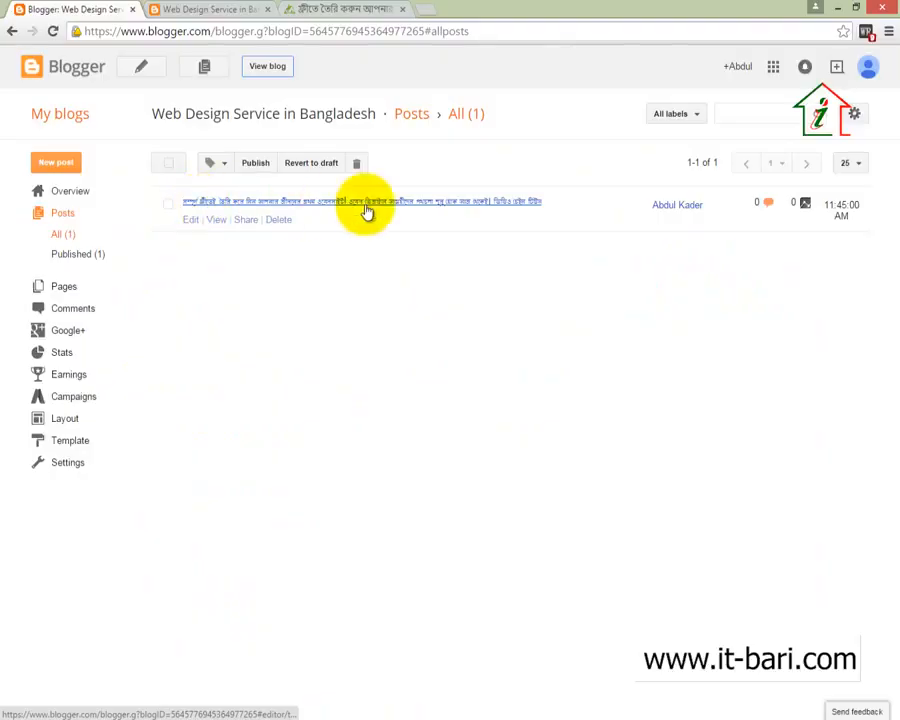
pyautogui.click(192, 220)
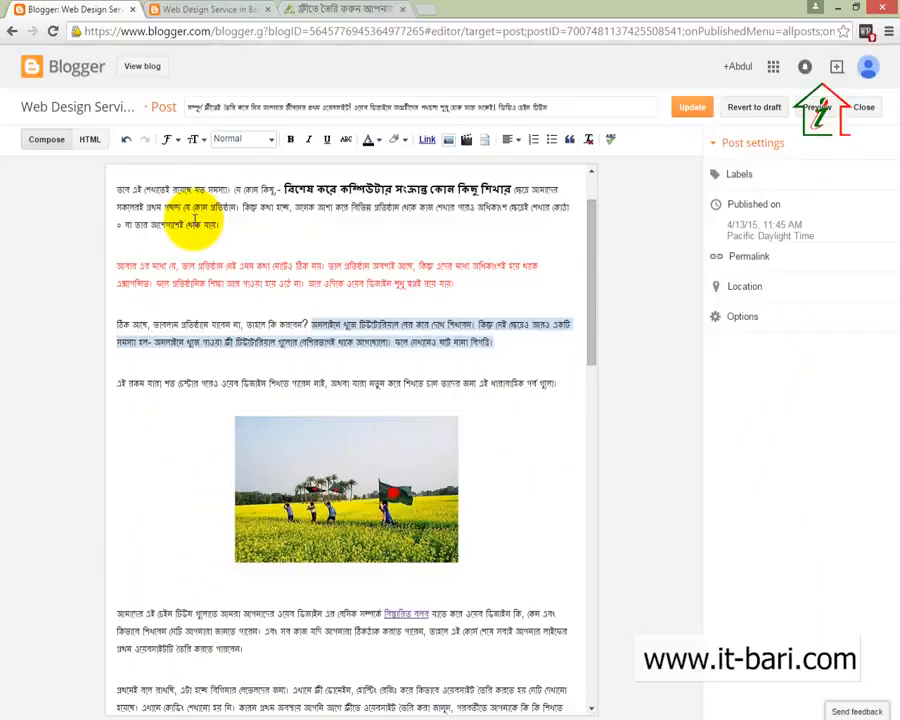
pyautogui.scroll(2, 214, 220)
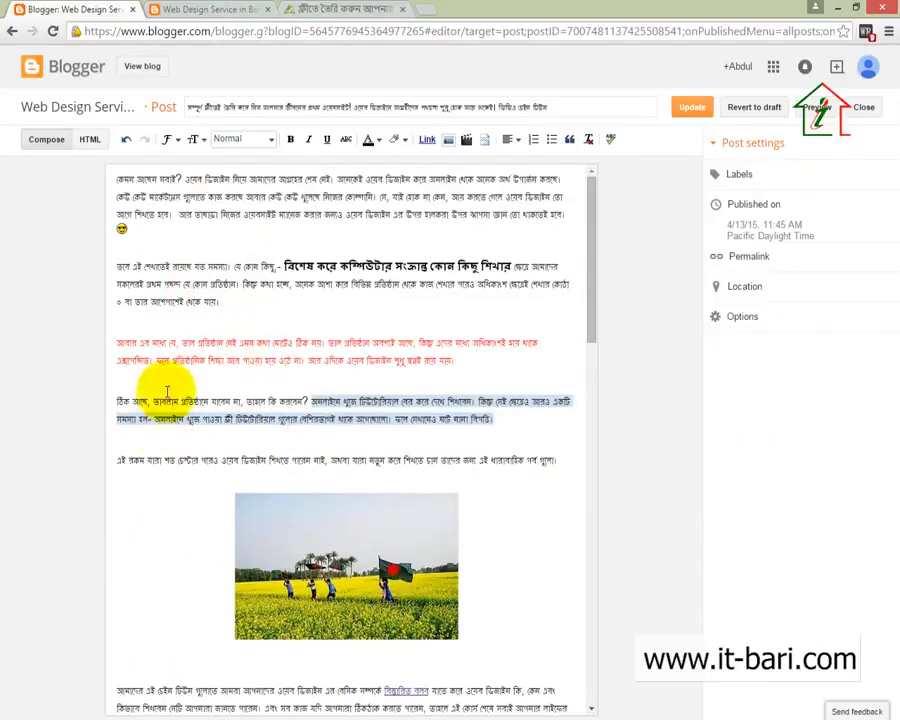
# Step: Insert a jump break on a new line between the second paragraph and the red paragraph, and update the post
pyautogui.moveTo(246, 303); pyautogui.dragTo(132, 318)
pyautogui.click(132, 318)
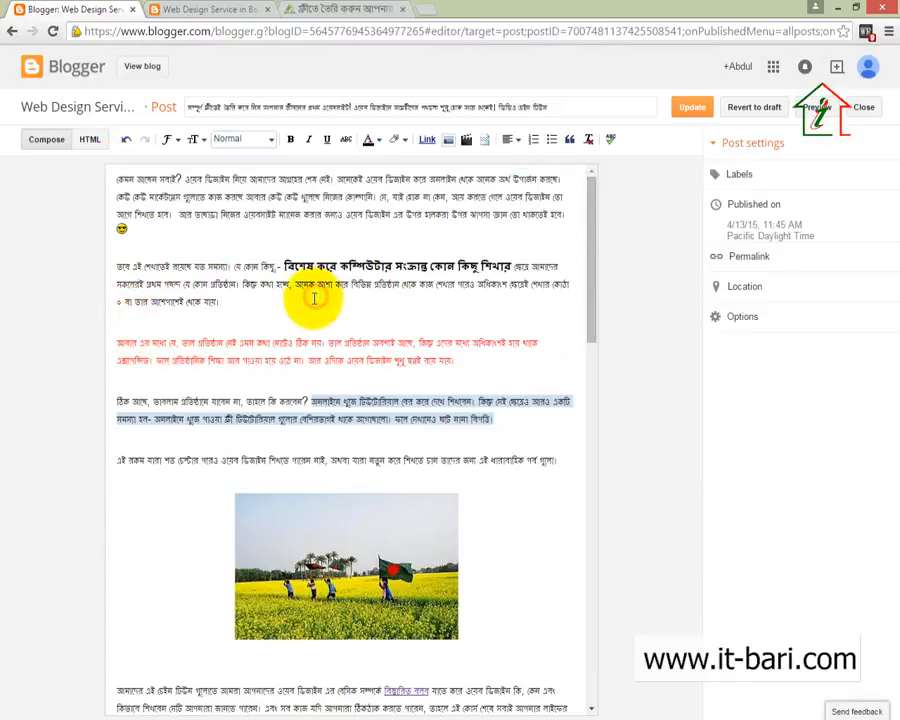
pyautogui.press('Return')
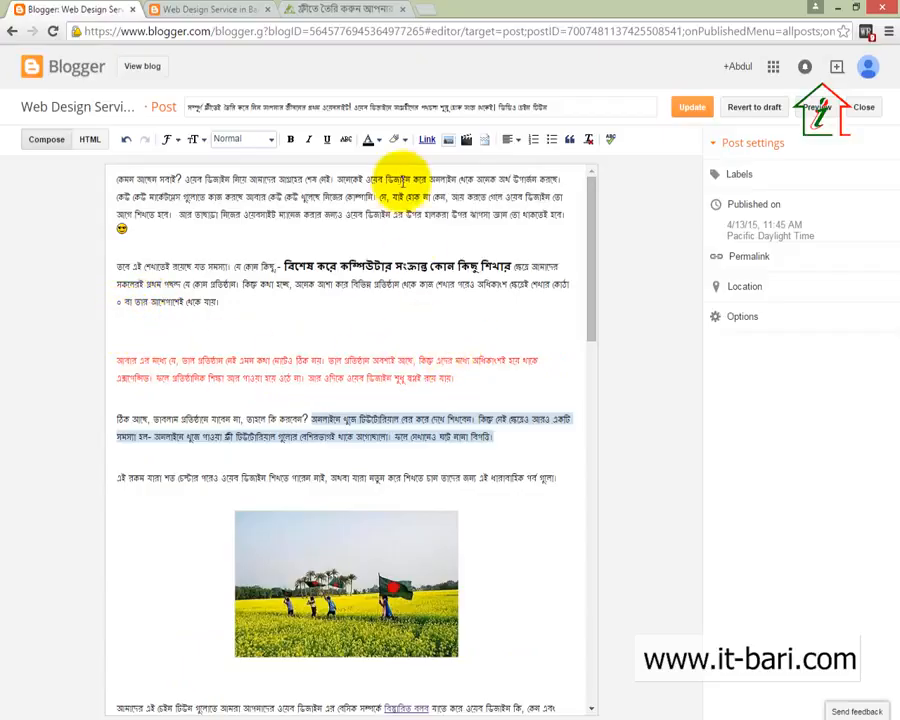
pyautogui.click(488, 144)
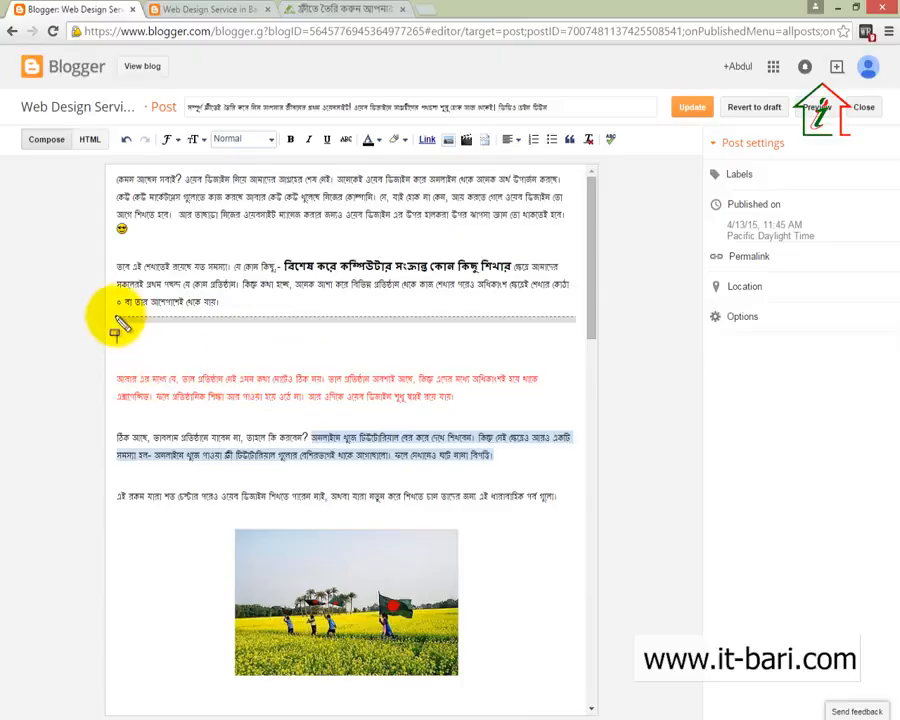
pyautogui.moveTo(113, 318); pyautogui.dragTo(592, 331)
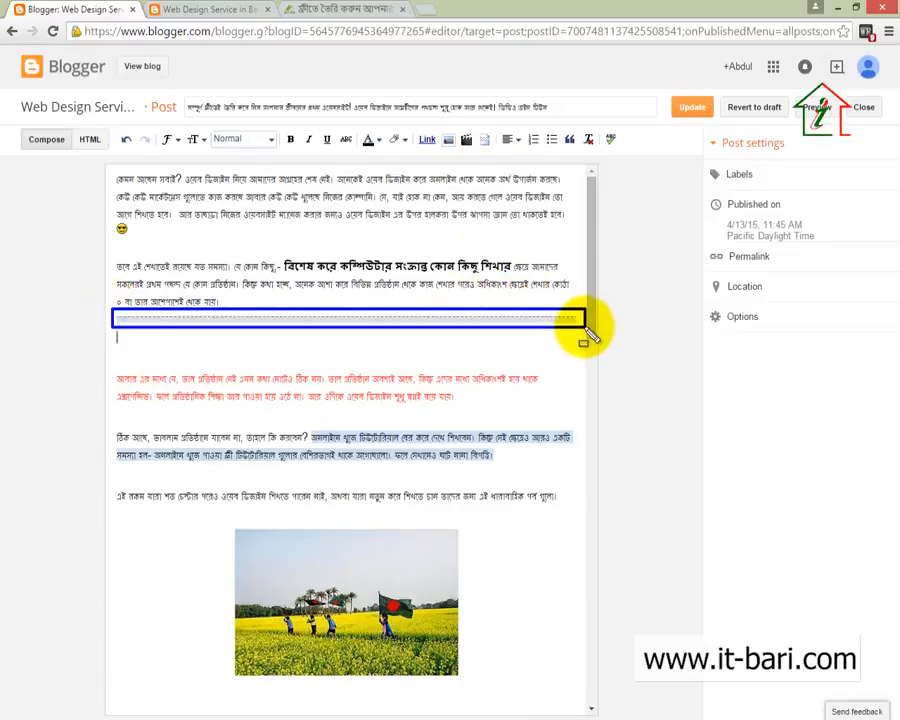
pyautogui.press('Escape')
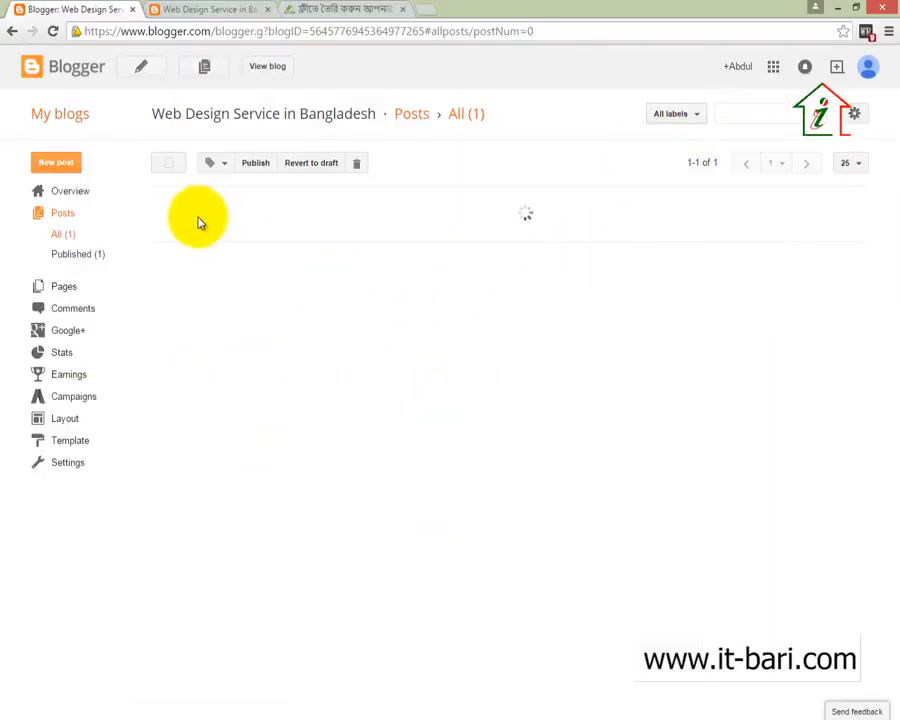
# Step: Reload the live blog and check how the post excerpt and its Read more link appear on the home page
pyautogui.click(201, 10)
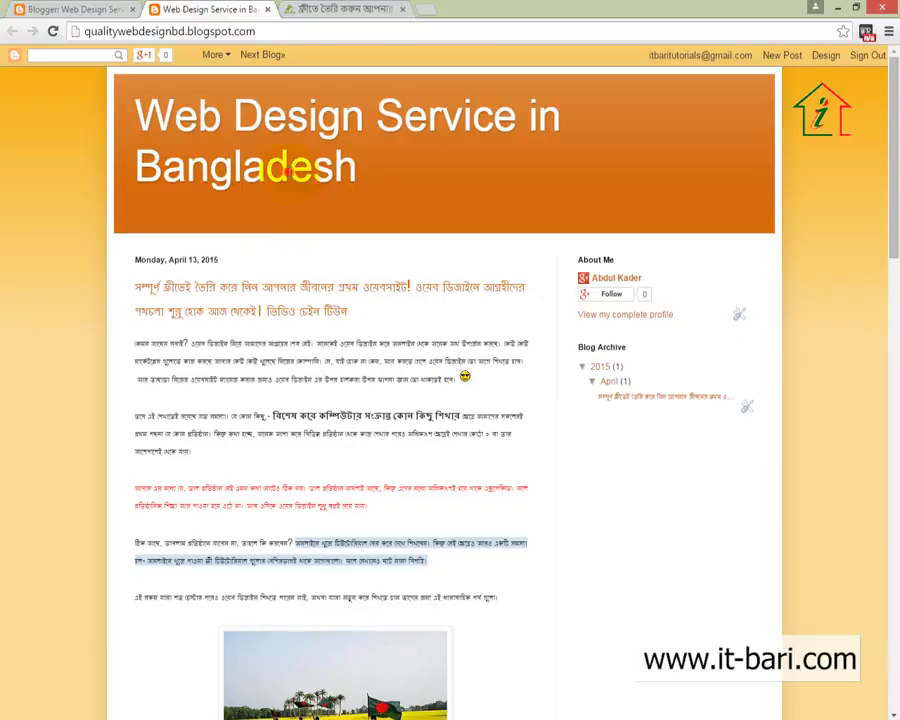
pyautogui.click(50, 32)
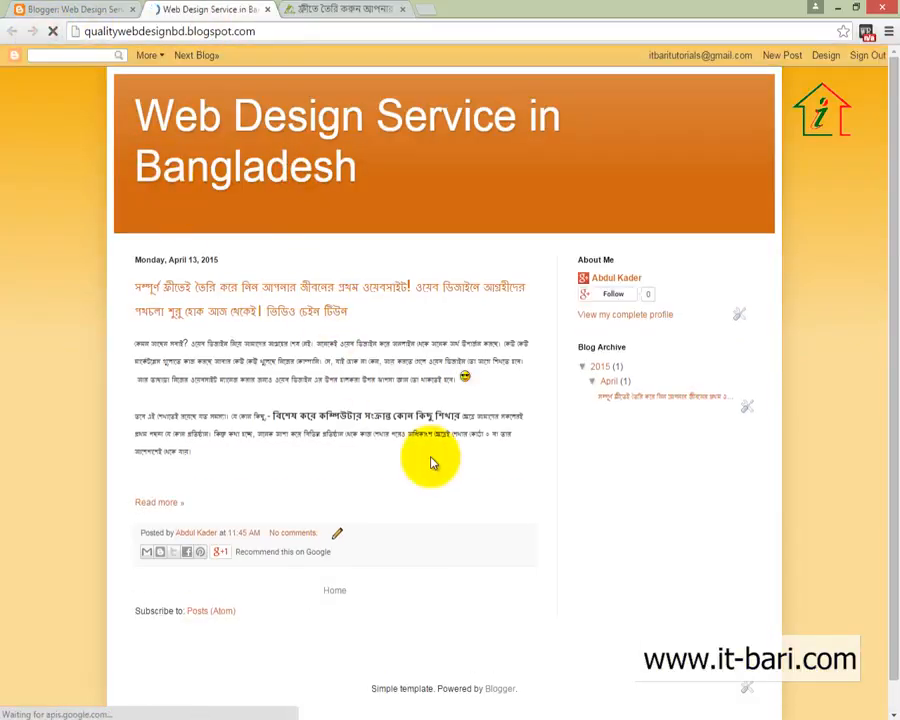
pyautogui.scroll(-2, 431, 463)
pyautogui.moveTo(125, 305); pyautogui.dragTo(291, 428)
pyautogui.click(291, 428)
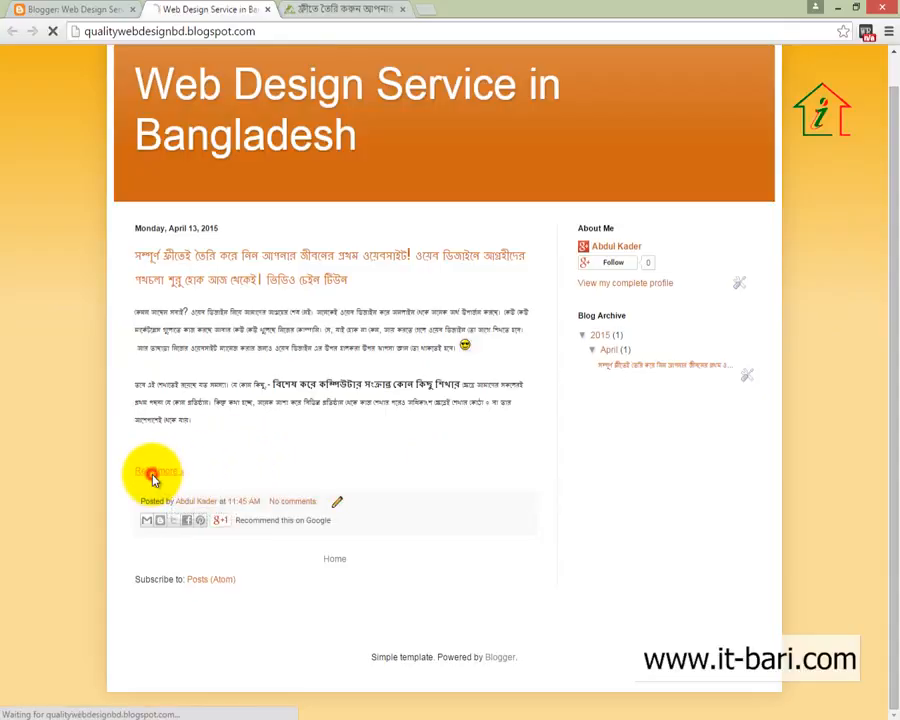
# Step: Open the full post through its Read more link and look through the content from the video links back to the title
pyautogui.scroll(-8, 388, 427)
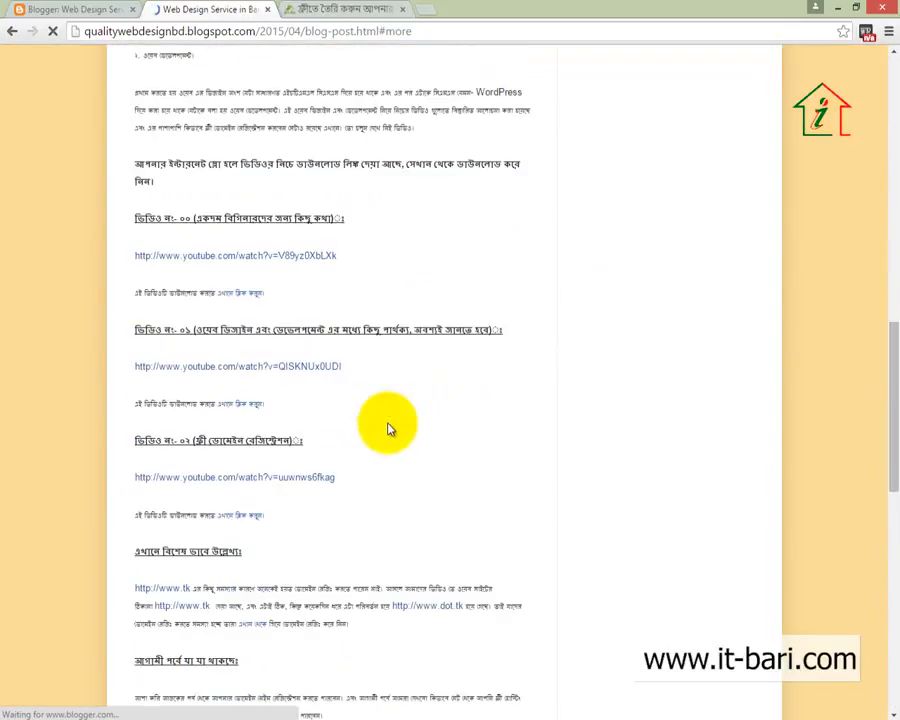
pyautogui.scroll(-5, 388, 427)
pyautogui.scroll(15, 388, 428)
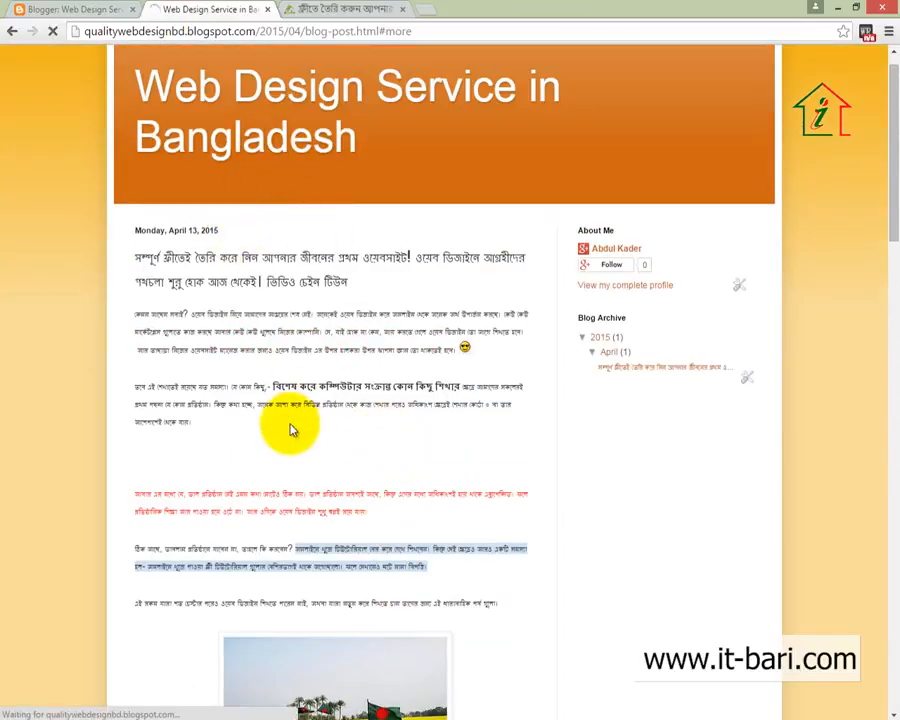
# Step: Return to the Blogger dashboard and open the blog's list of pages
pyautogui.click(107, 8)
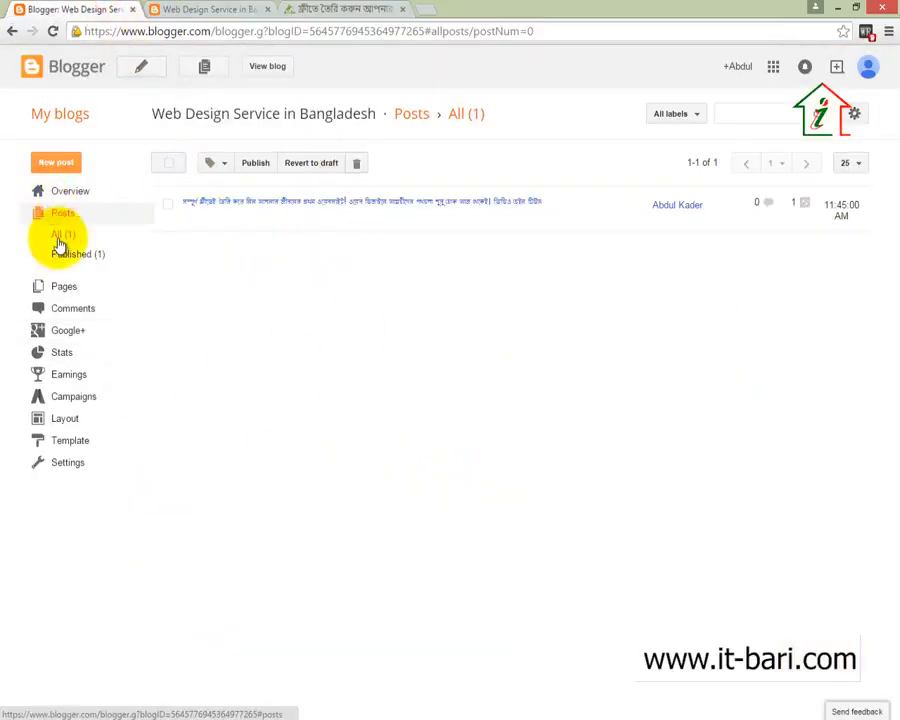
pyautogui.click(63, 288)
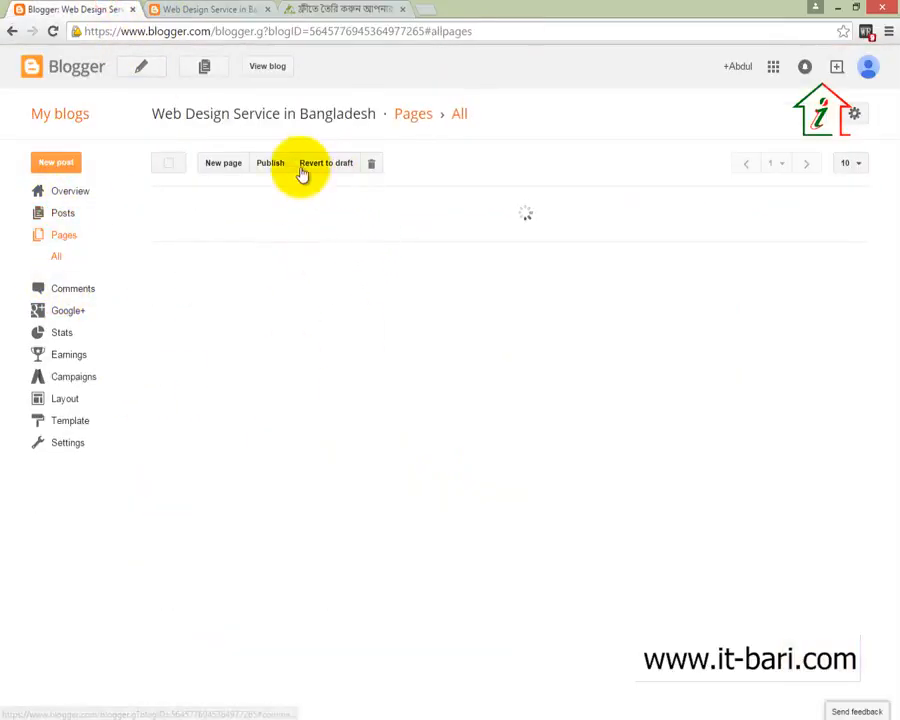